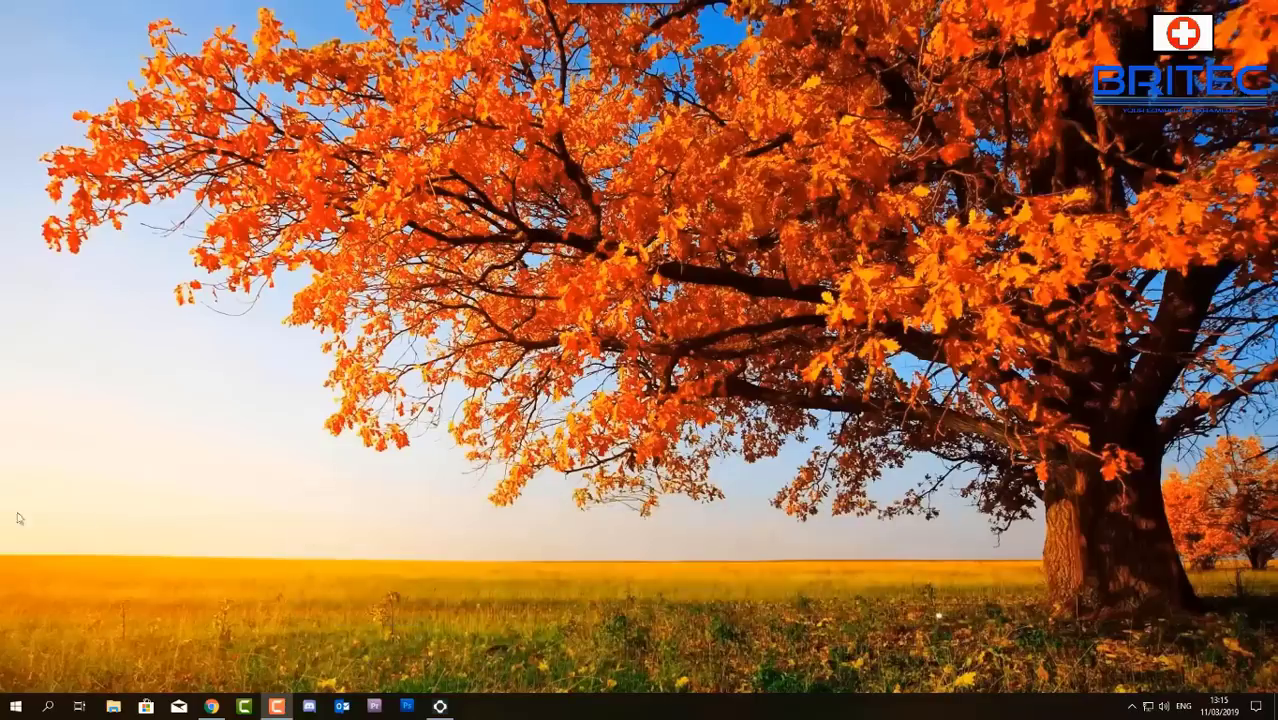
Bring up the CloudBerry Remote Assistant page in Chrome and review its Unattended Access, Quick Support Client and File Transfer features.
left_click(211, 706)
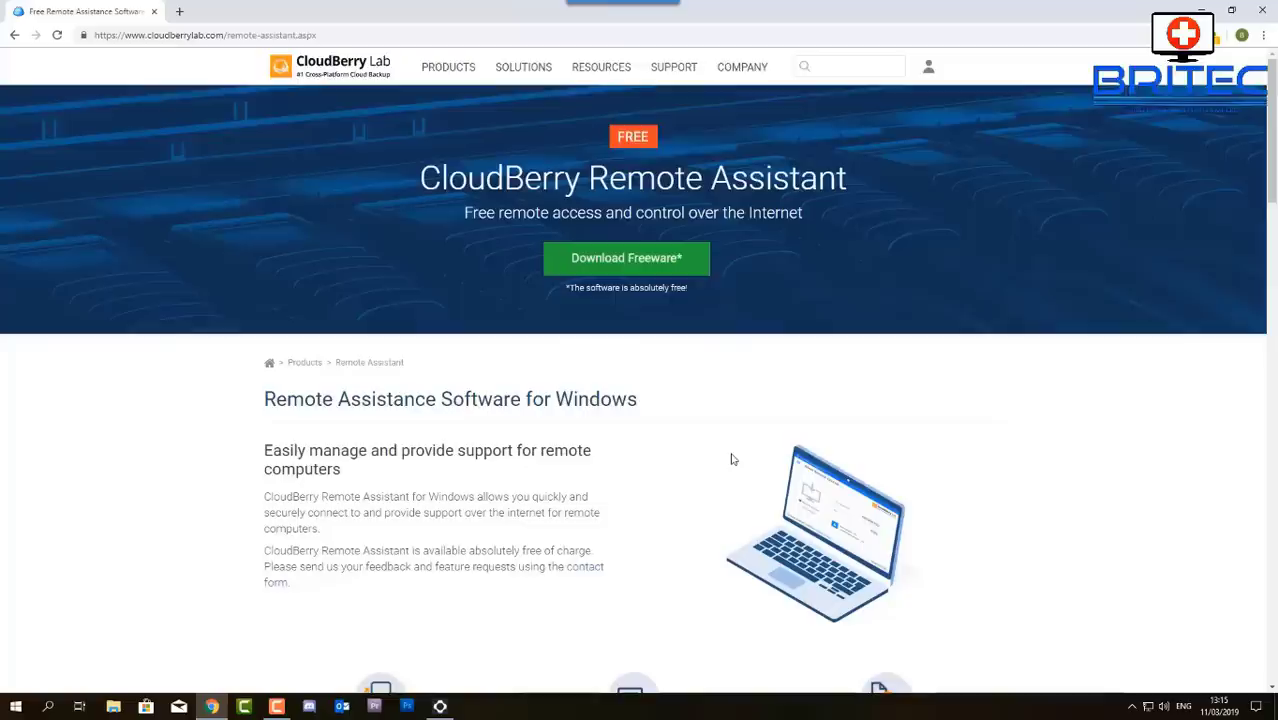
scroll(733, 460, "down", 1)
scroll(731, 460, "down", 1)
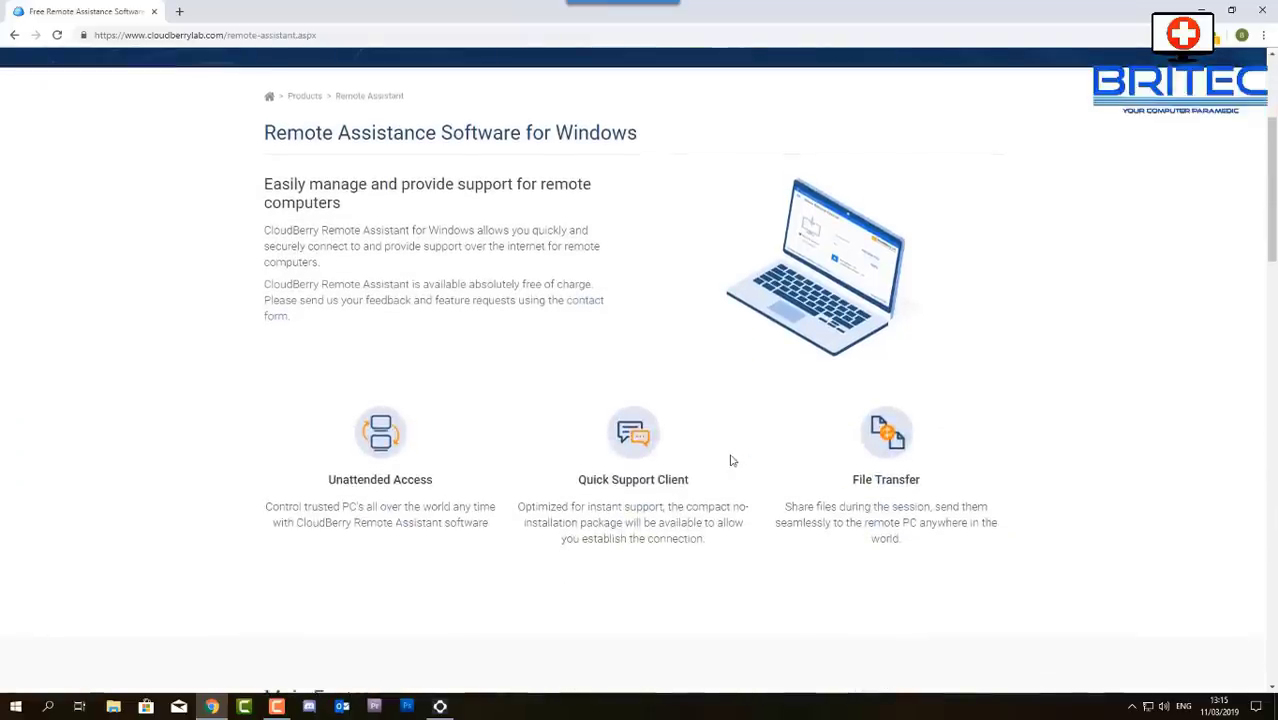
scroll(731, 458, "up", 1)
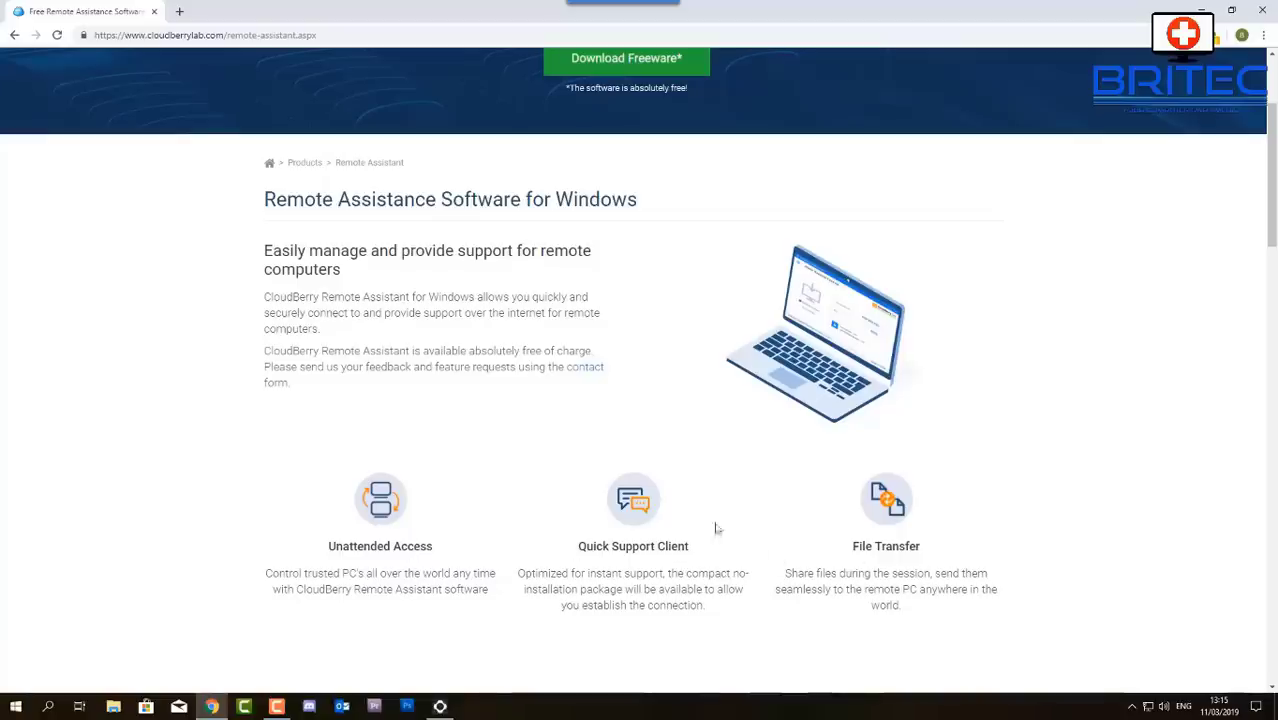
scroll(622, 171, "up", 1)
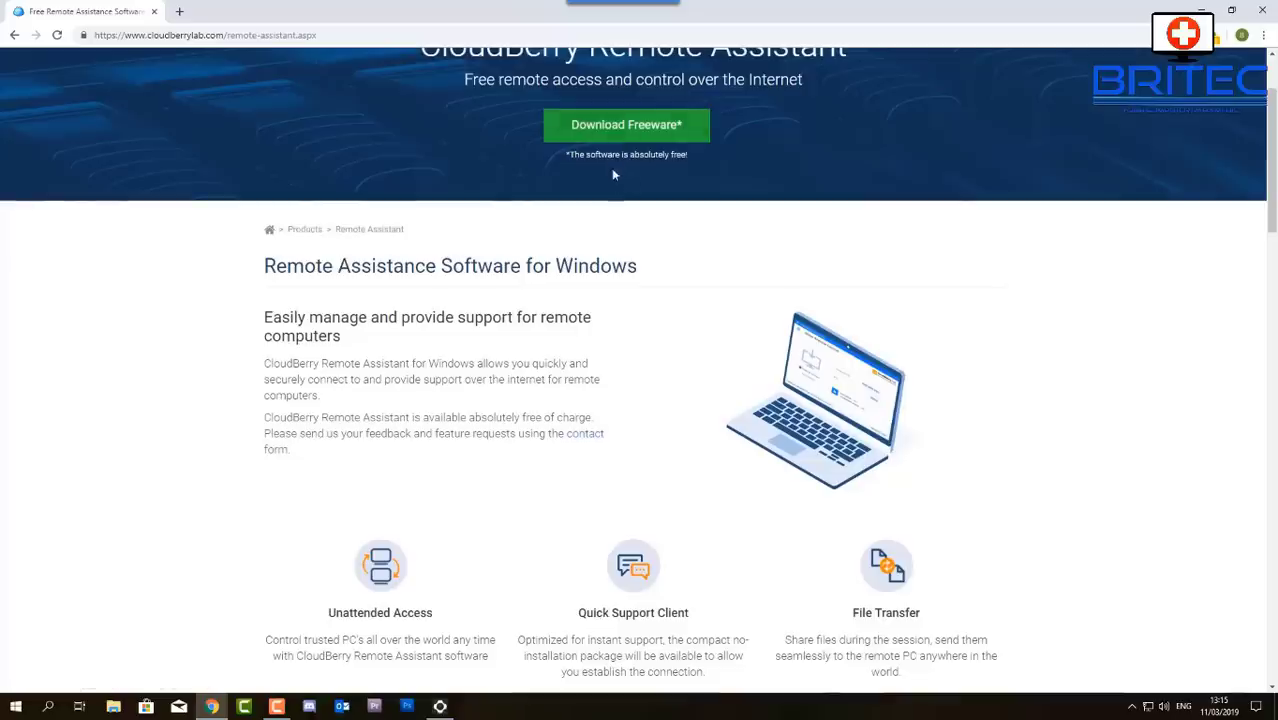
scroll(614, 175, "up", 2)
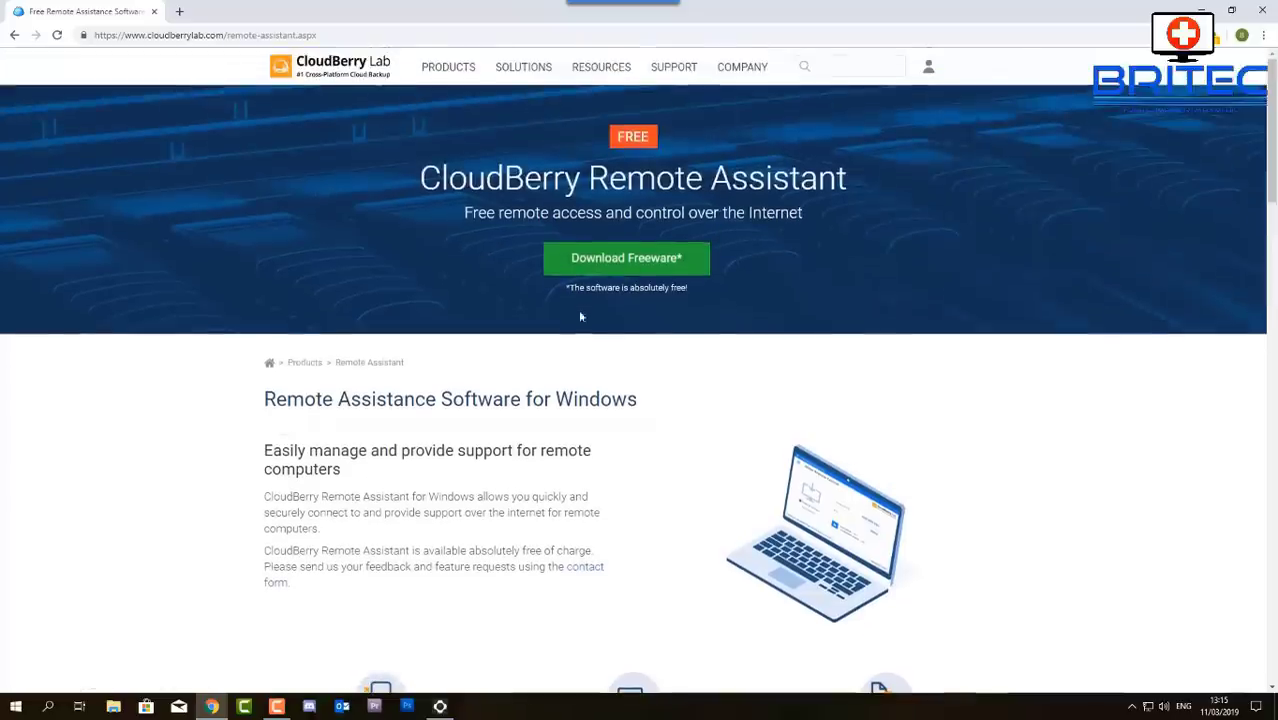
Open the Download Freeware page, review the Full Version 2.0.0.9 and Supported OS sections, and start entering an e-mail address.
left_click(609, 261)
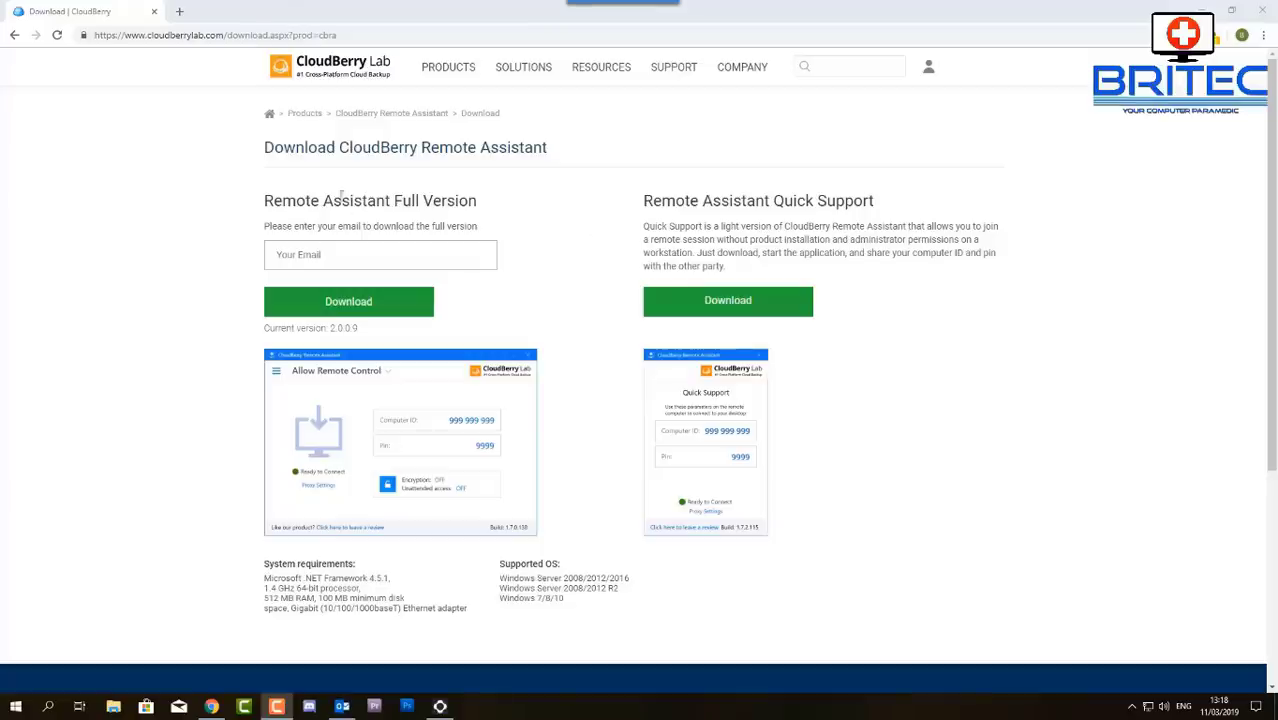
left_click_drag(264, 199, 510, 208)
left_click(489, 231)
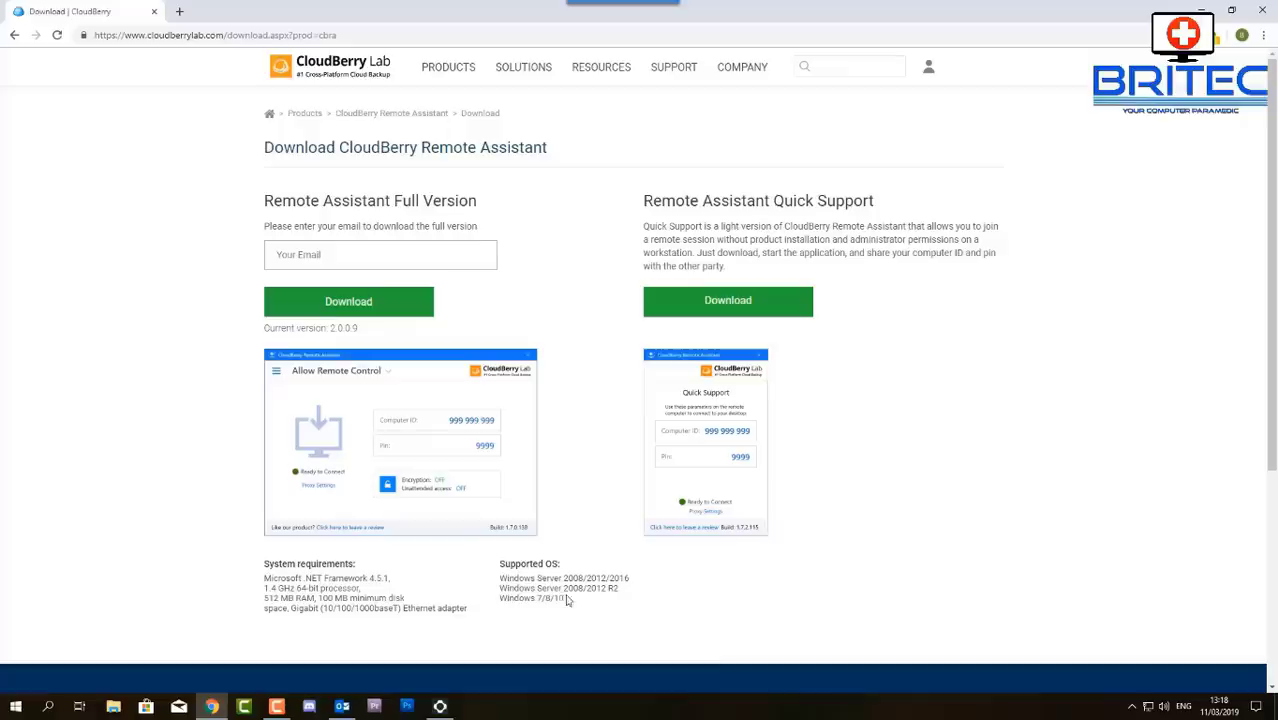
left_click_drag(573, 601, 505, 566)
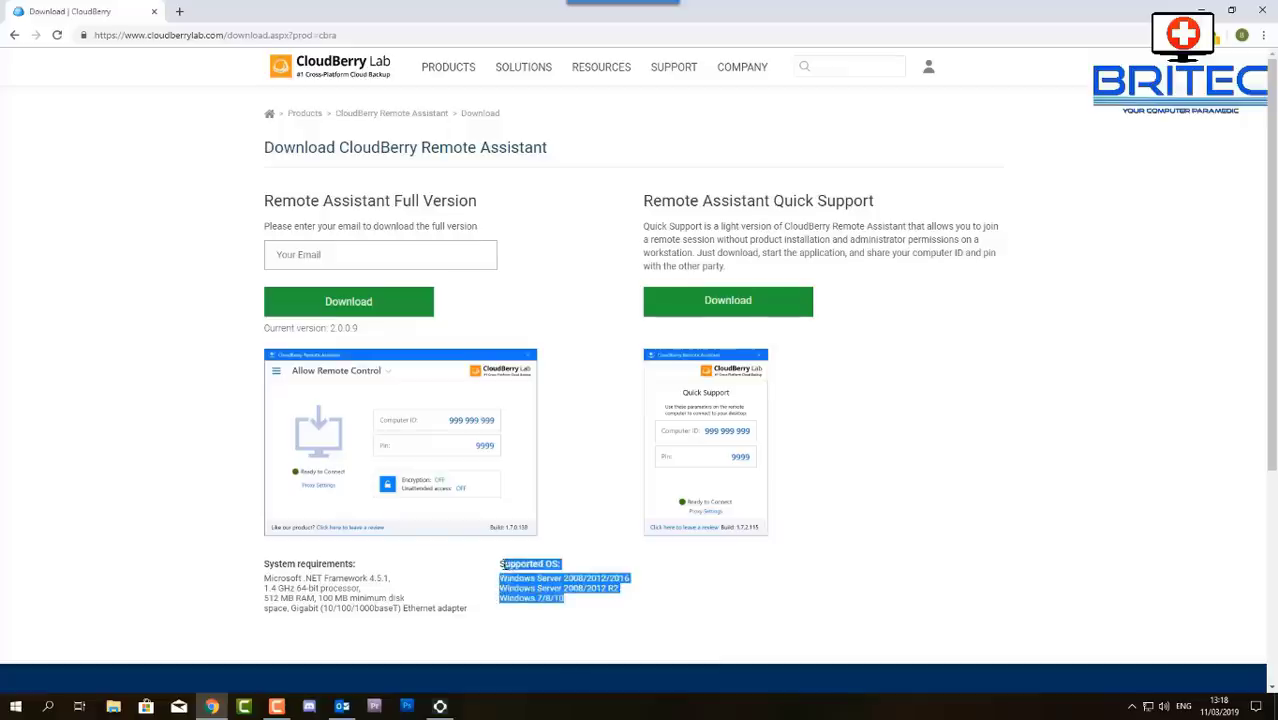
left_click(587, 619)
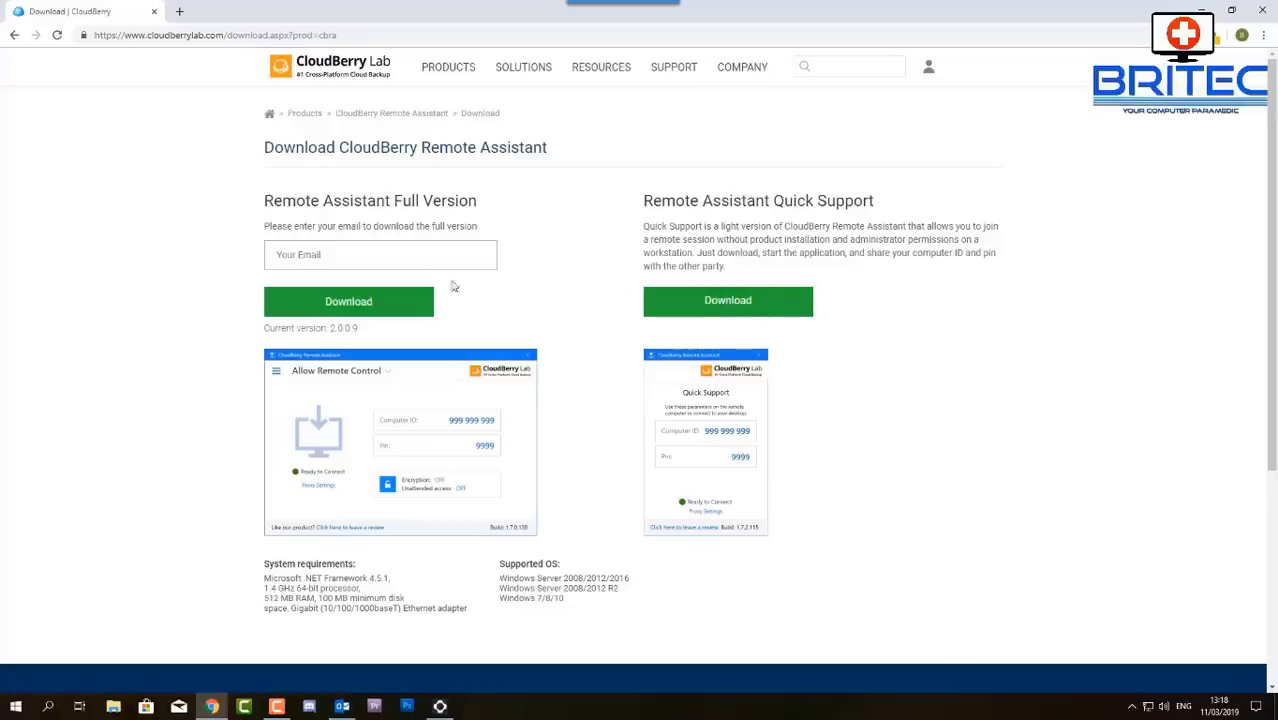
left_click(343, 254)
Download the full version installer and install CloudBerry Remote Assistant 2.0 into the default Program Files folder.
left_click(340, 316)
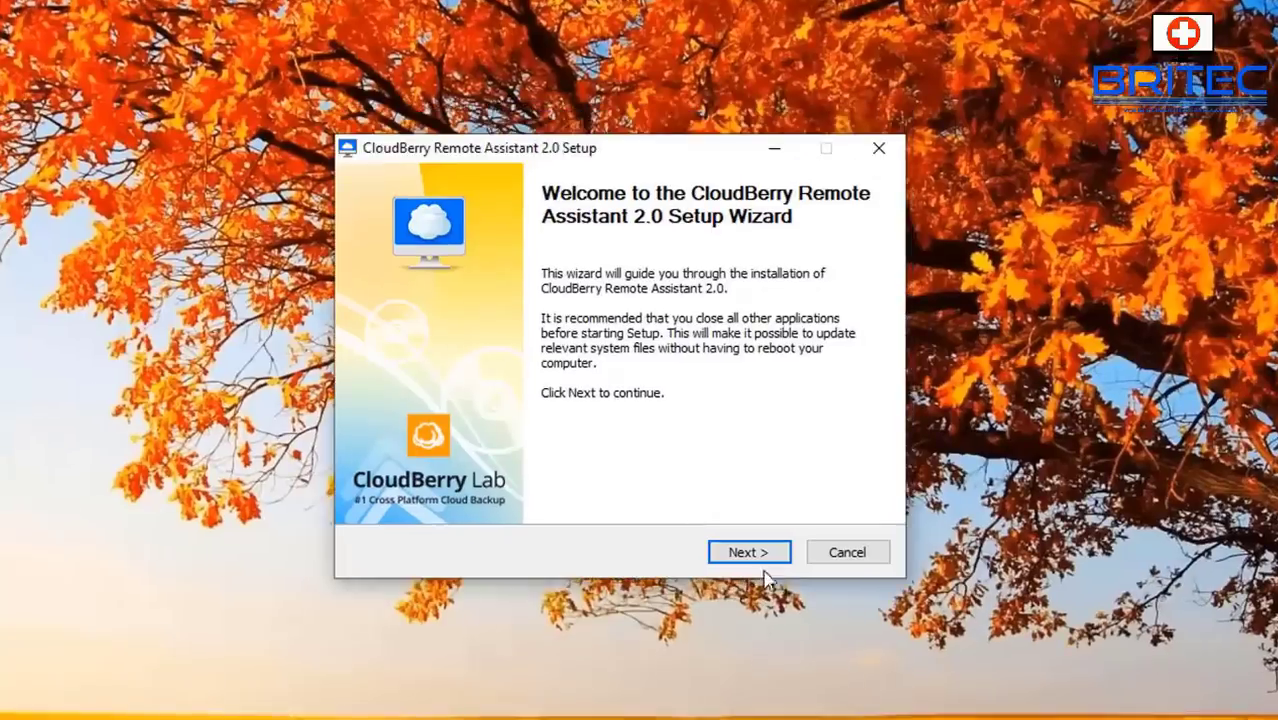
left_click(748, 562)
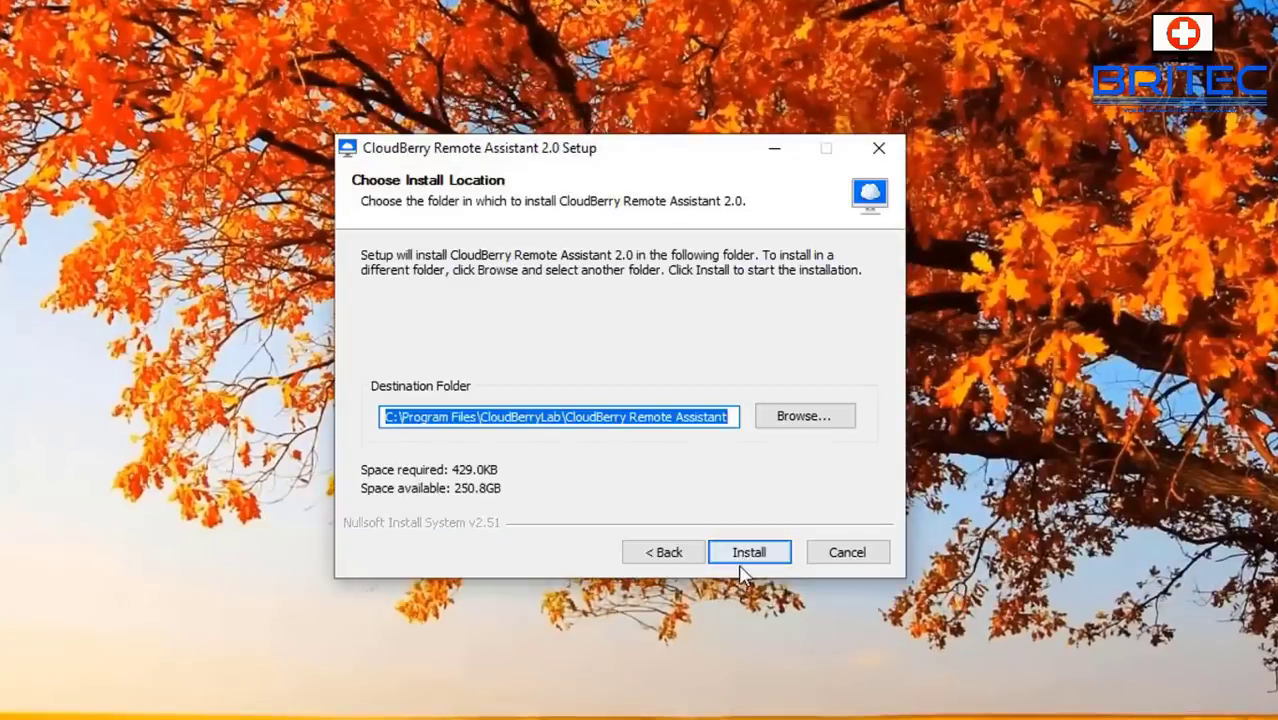
left_click(743, 565)
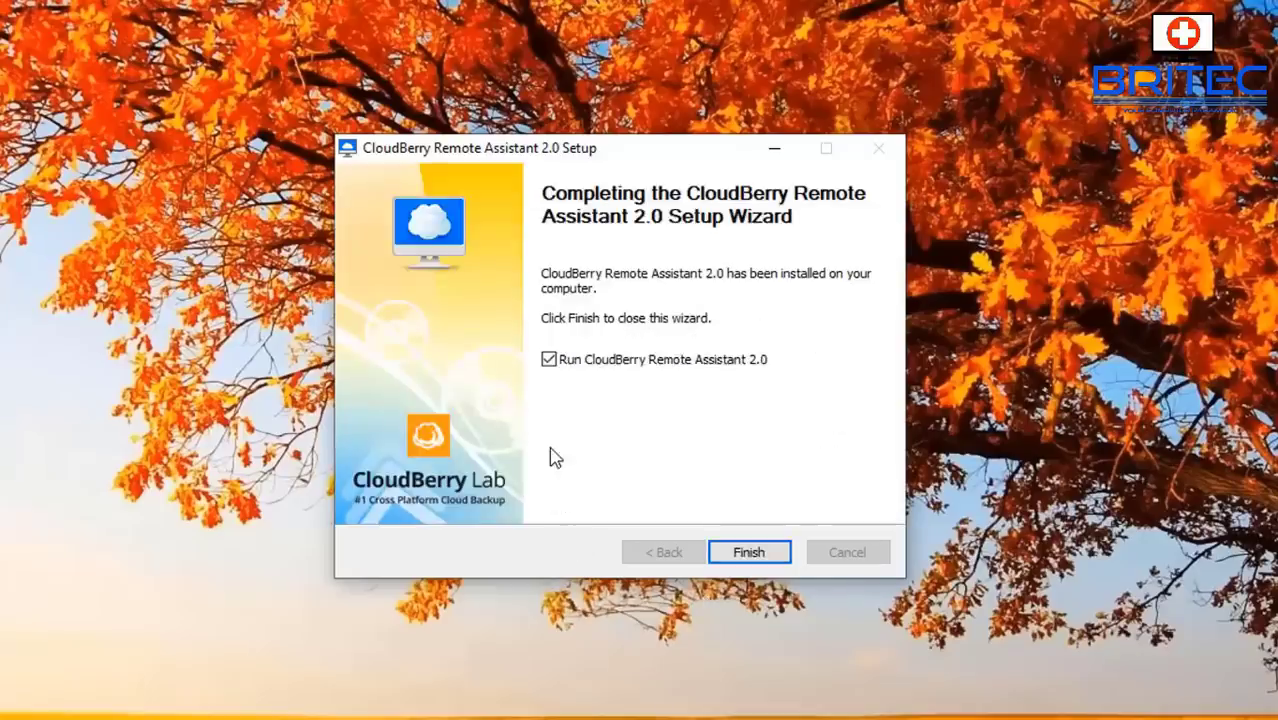
Launch the assistant, then toggle Encryption required and Allow unattended access on and back off.
left_click(749, 553)
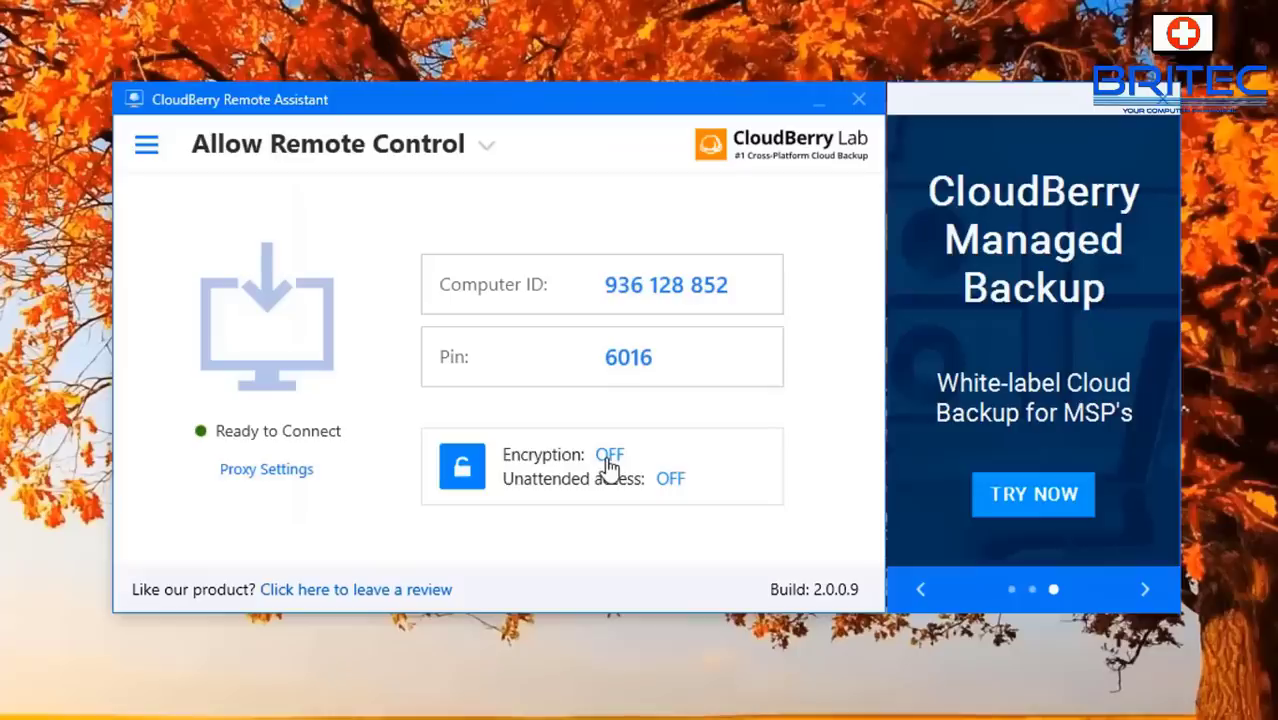
left_click(609, 458)
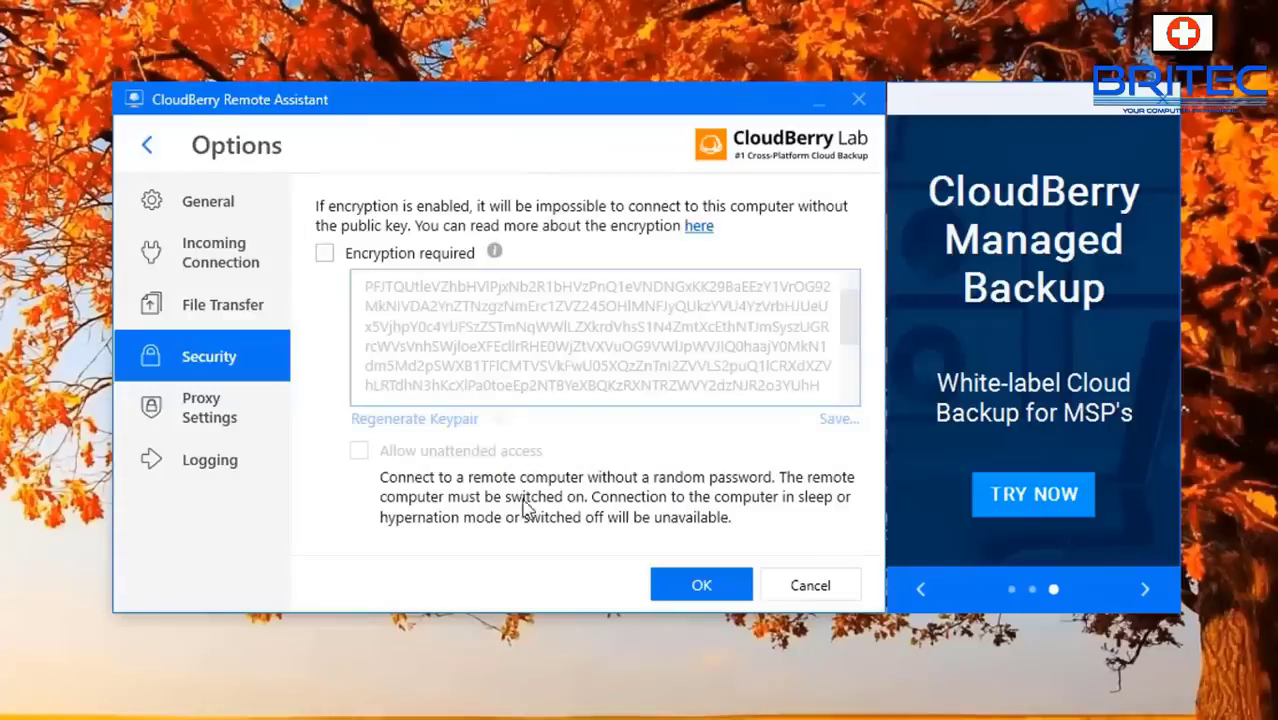
left_click(324, 253)
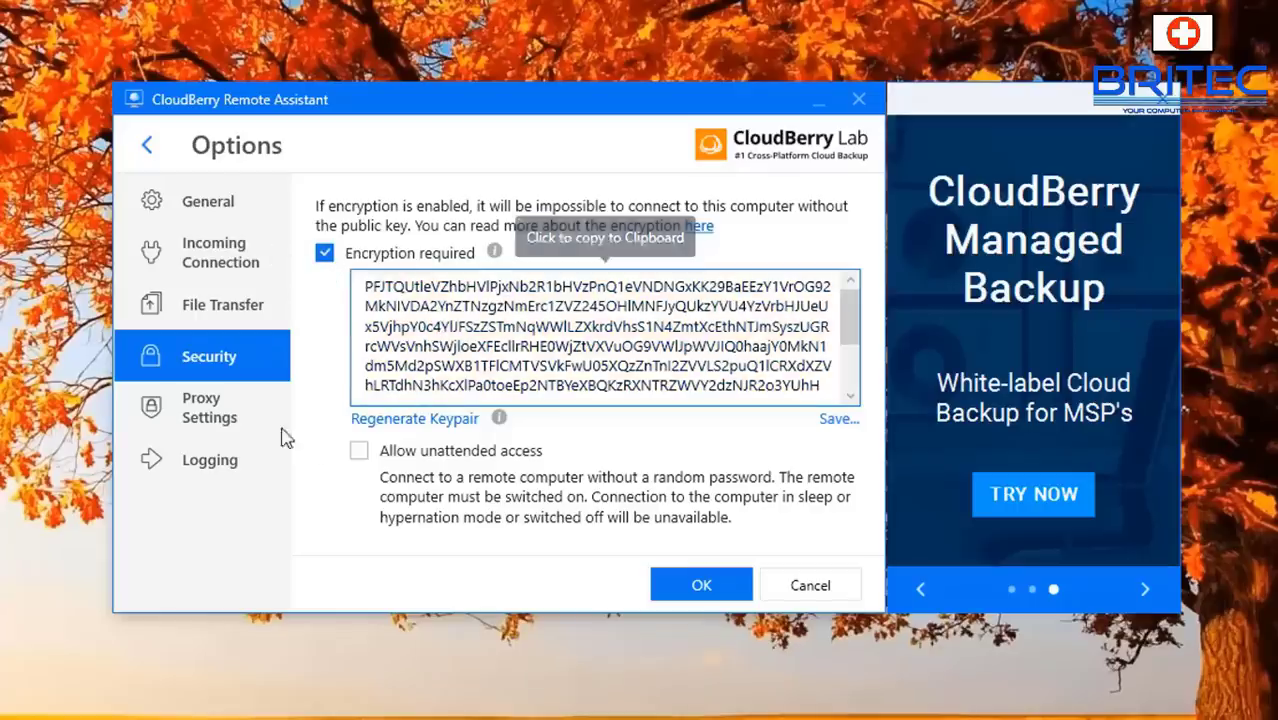
left_click(359, 452)
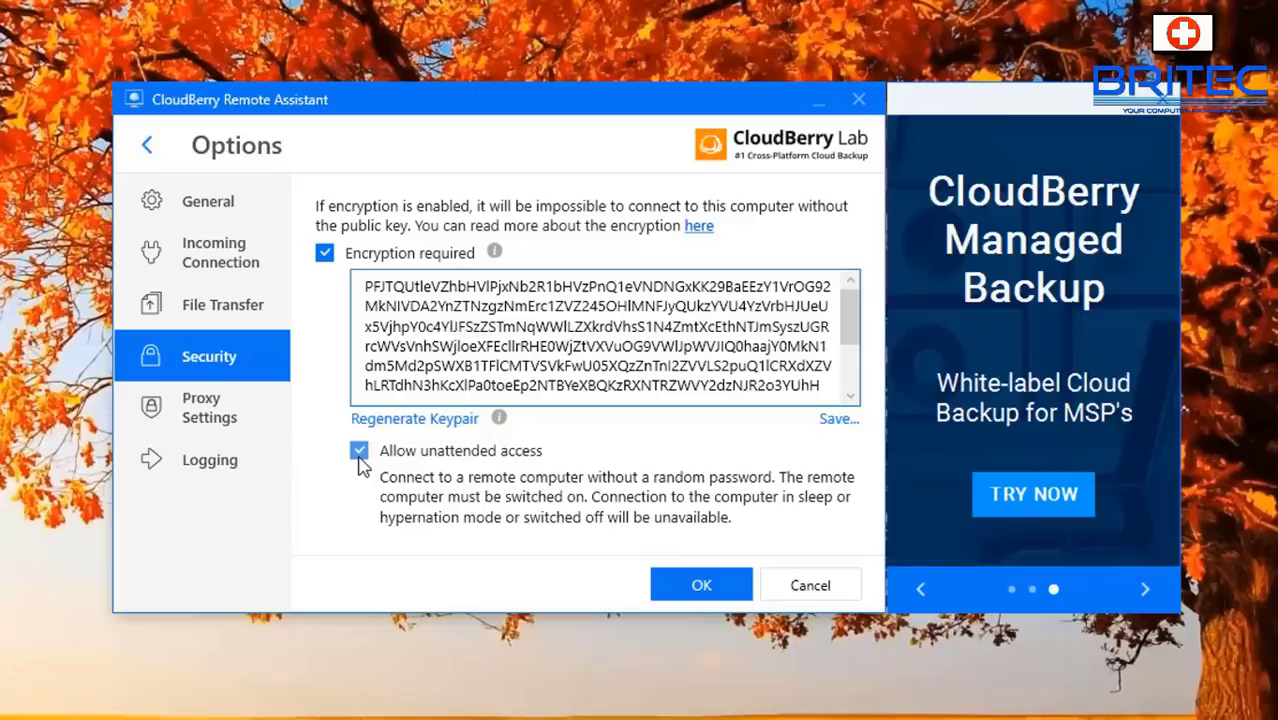
left_click(359, 452)
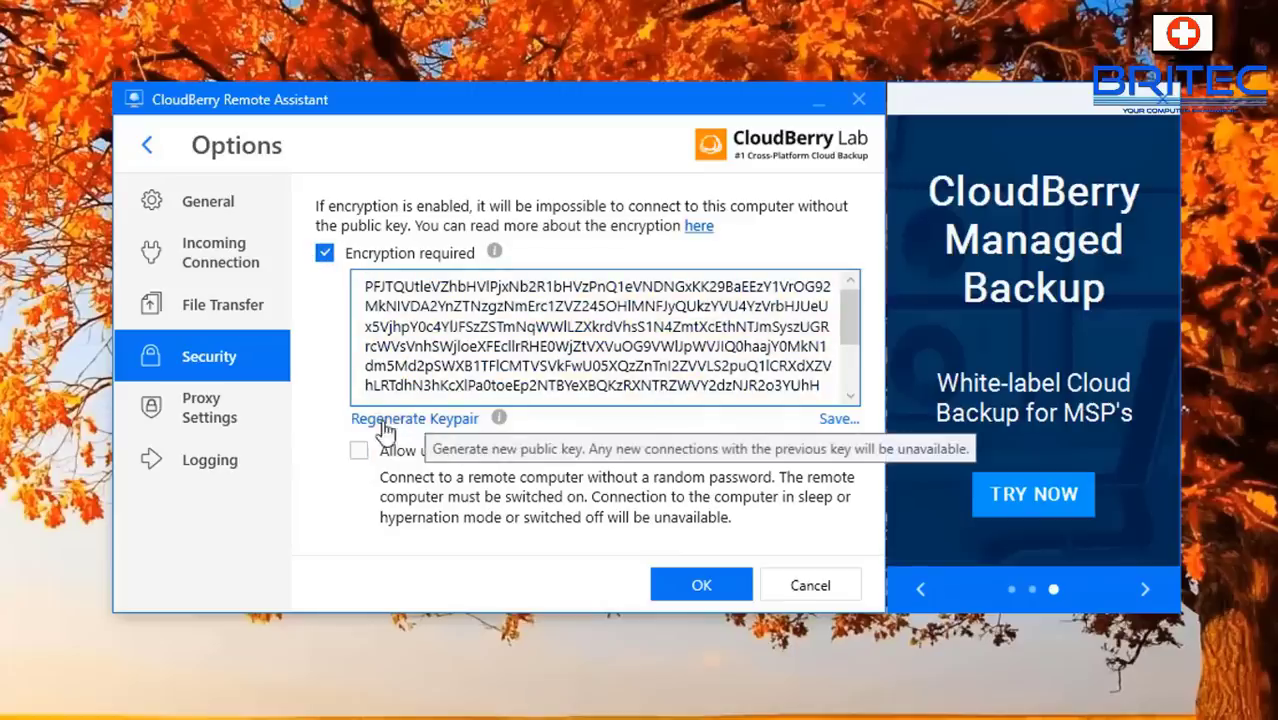
left_click(324, 253)
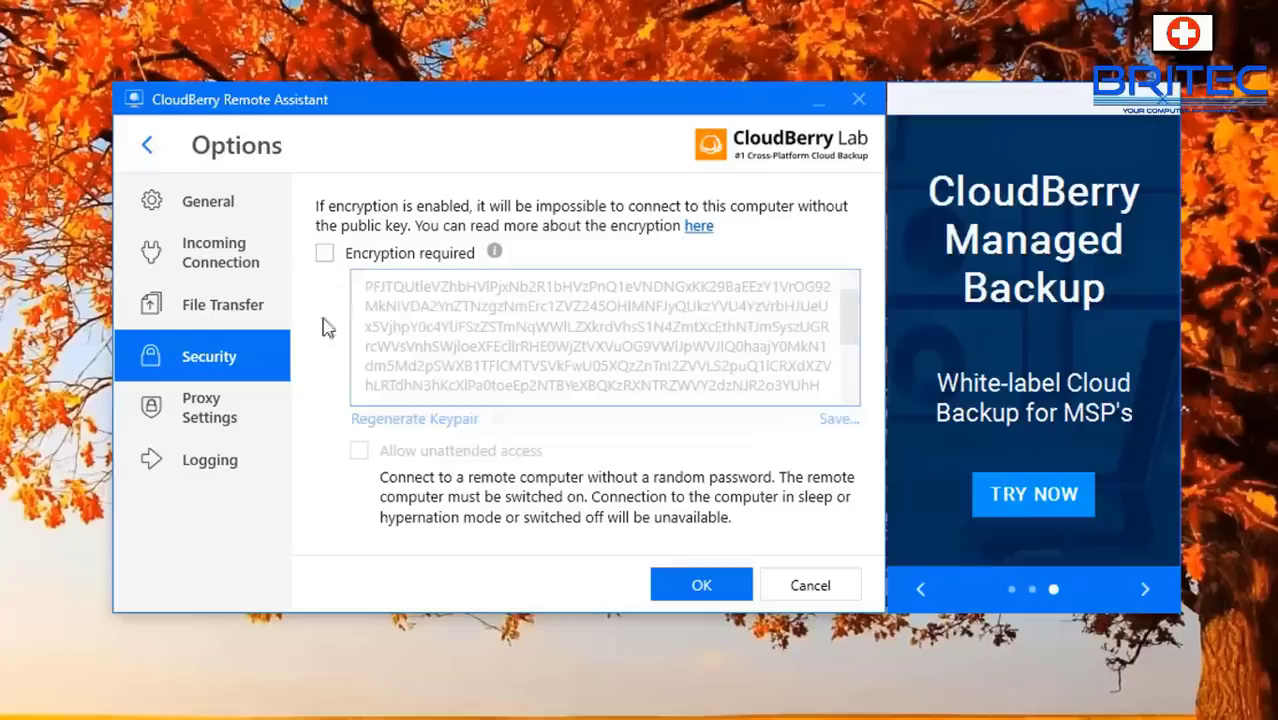
Review the General, File Transfer, Security and Proxy Settings options pages.
left_click(206, 206)
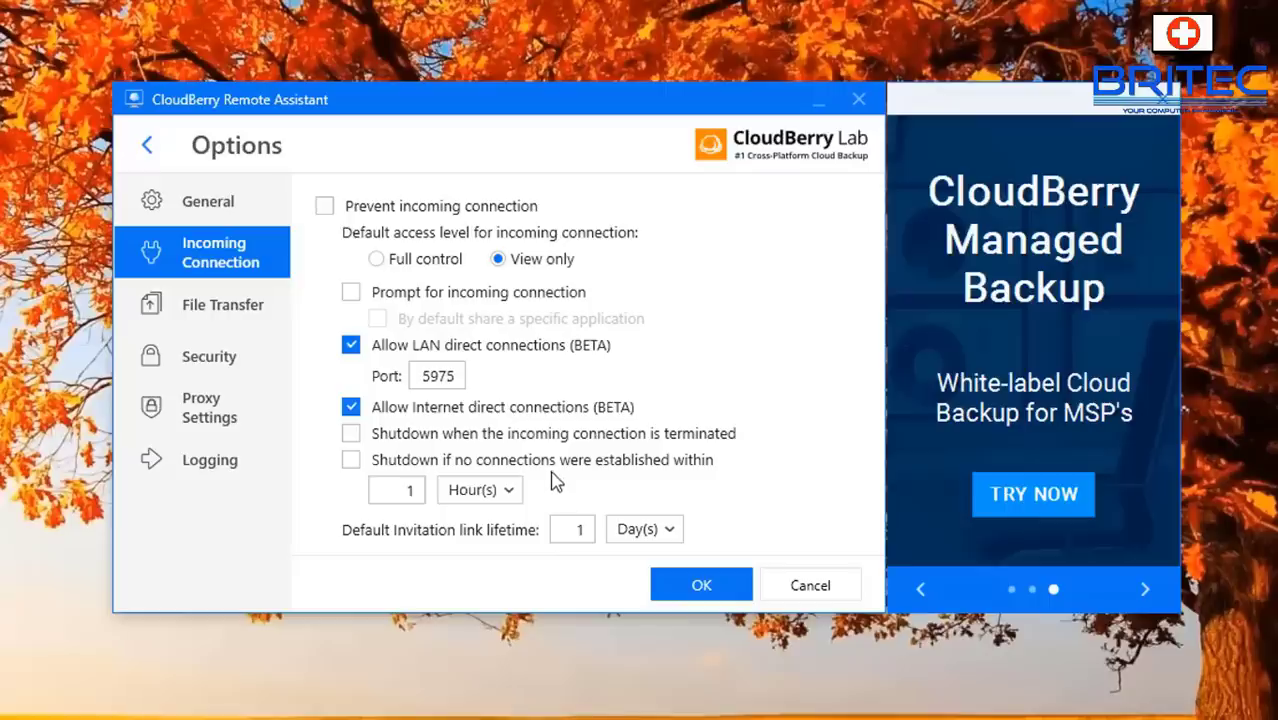
left_click(204, 328)
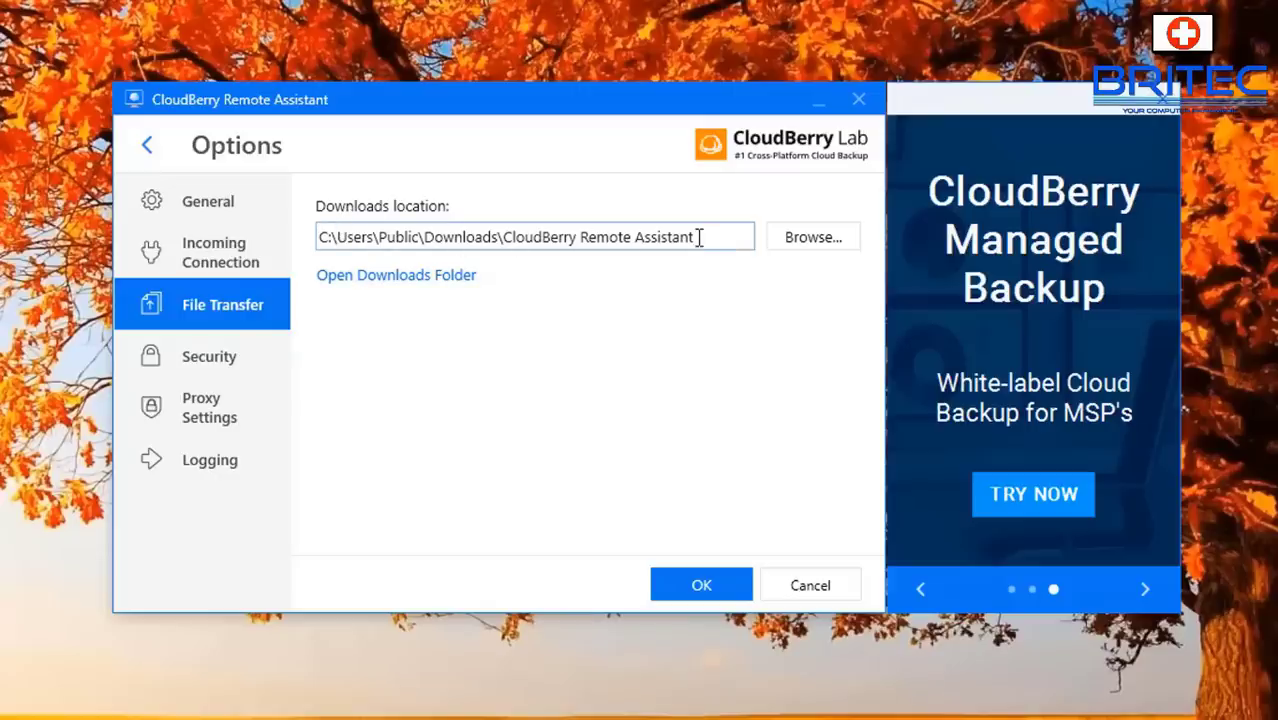
left_click(206, 367)
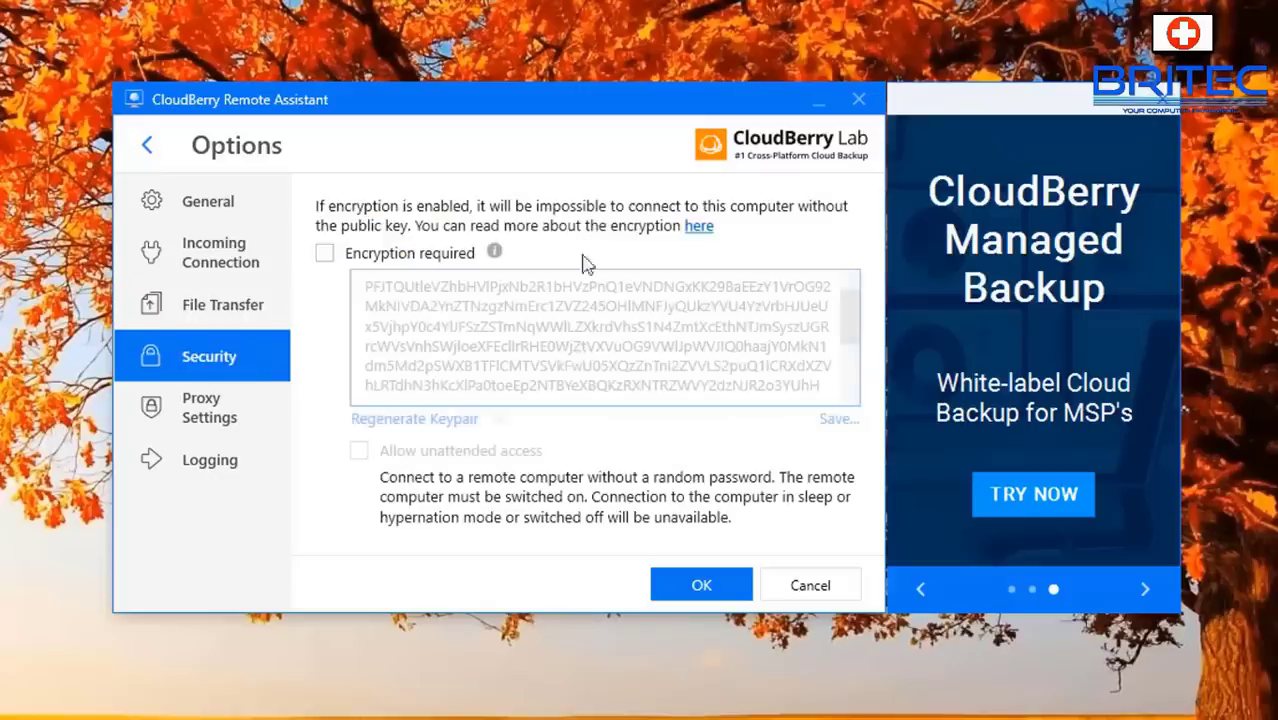
left_click(184, 424)
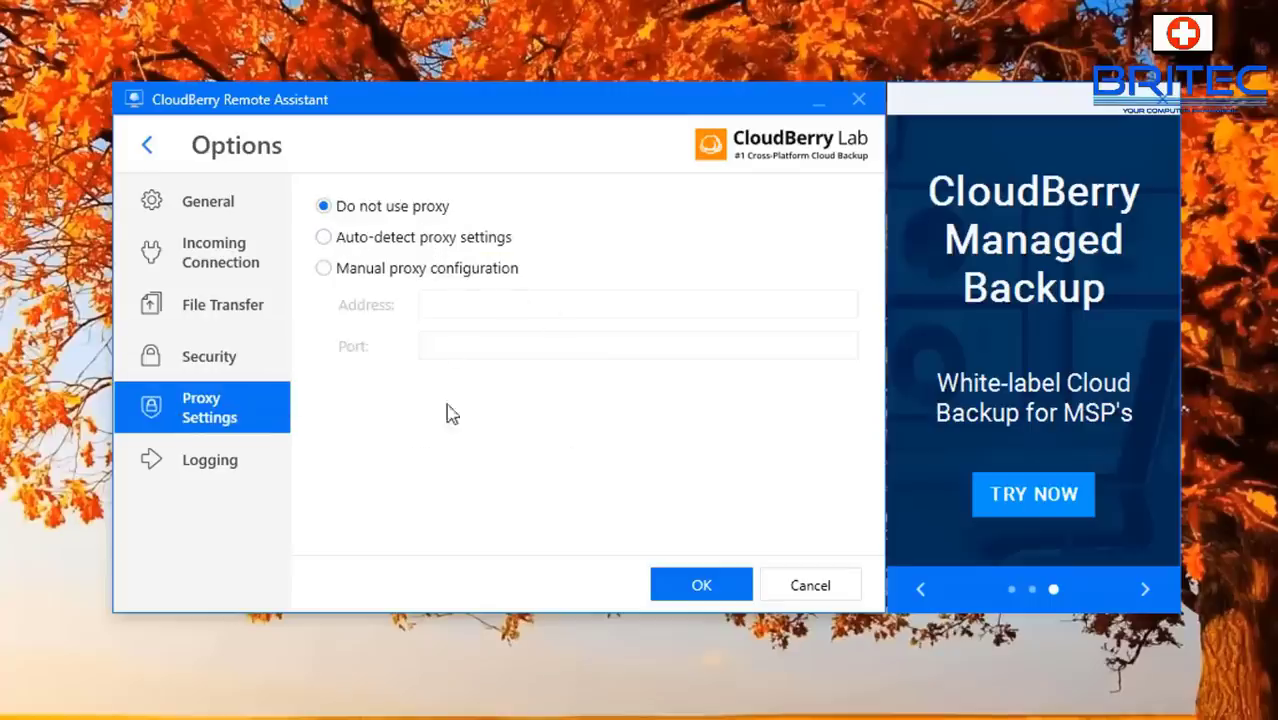
Keep the Logging level at High level and return to the Allow Remote Control screen.
left_click(220, 462)
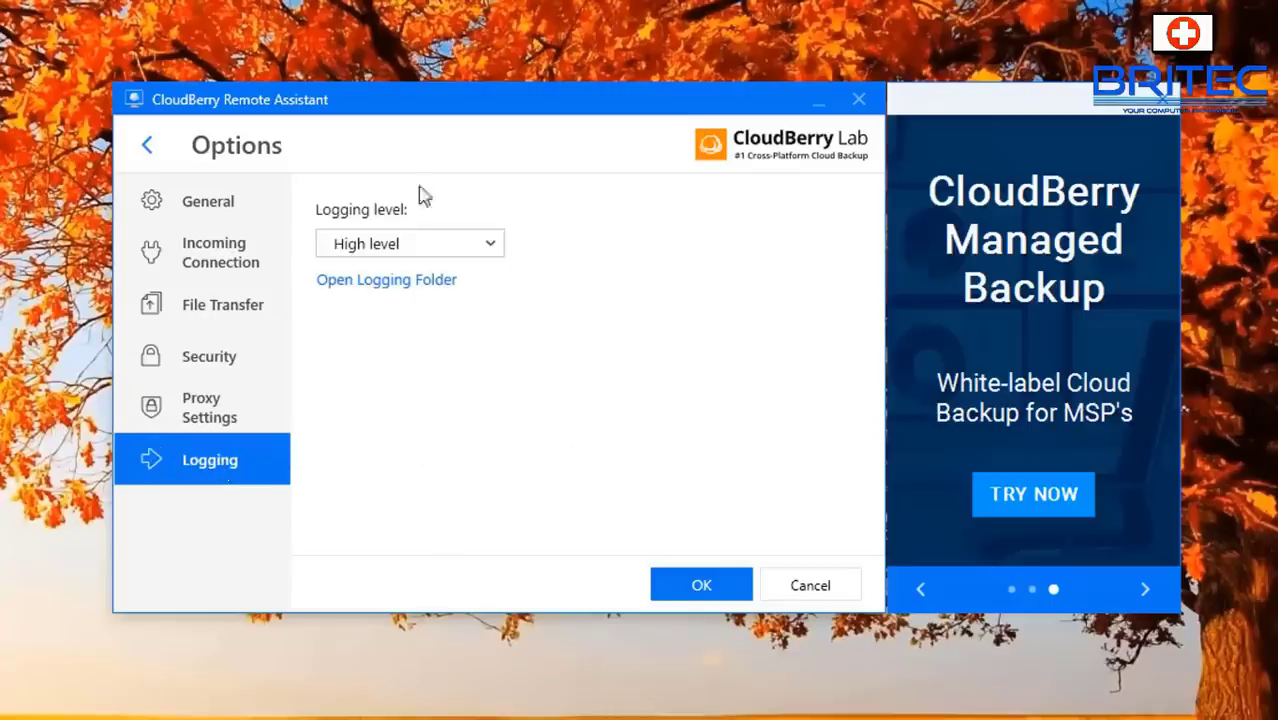
left_click(497, 250)
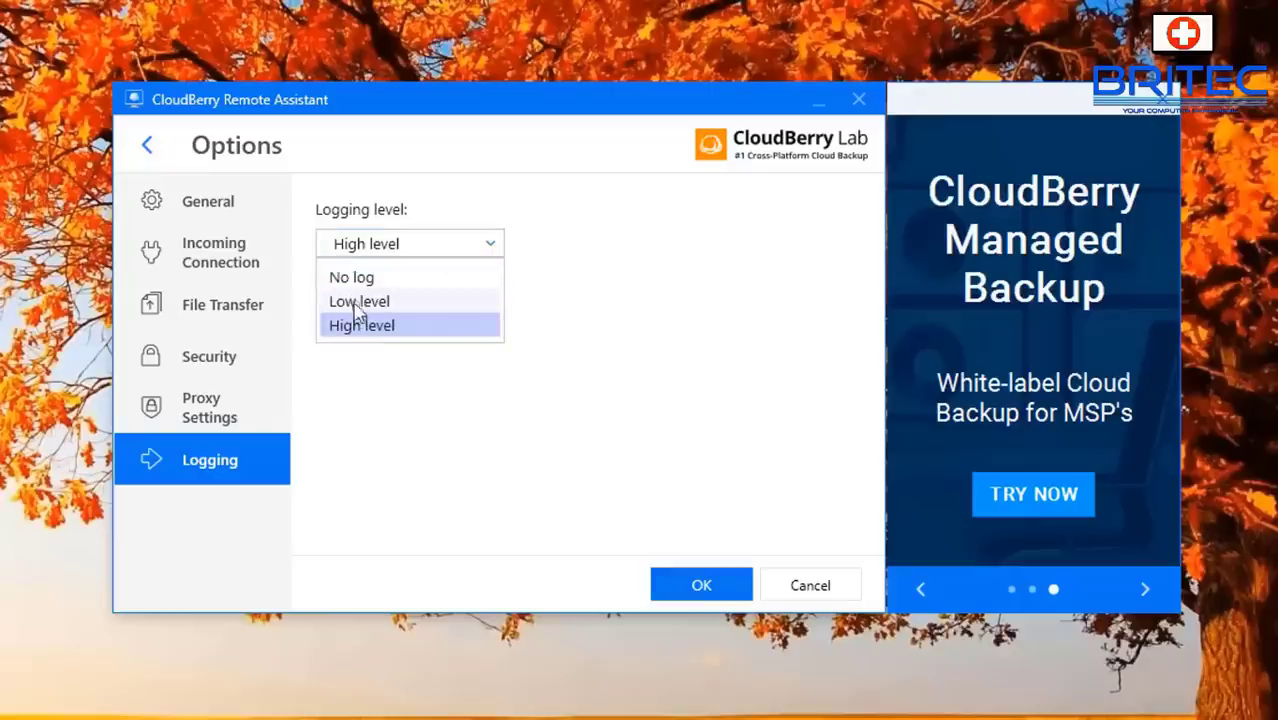
left_click(617, 298)
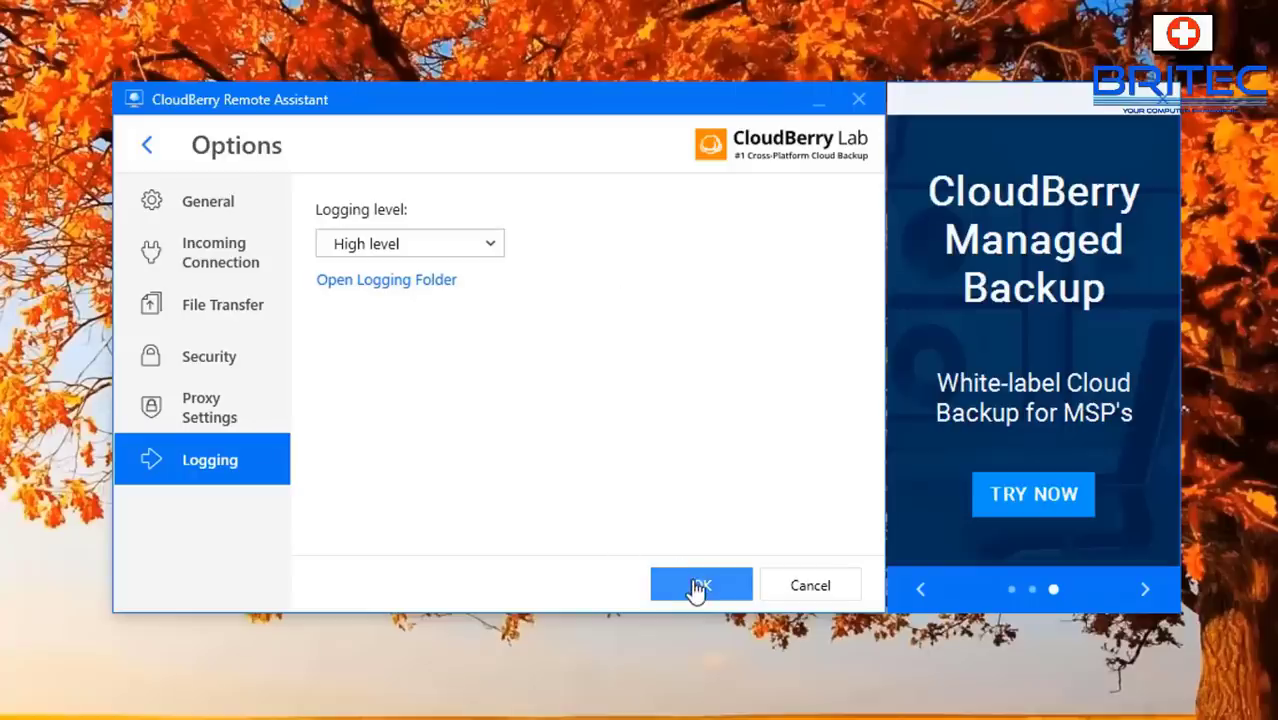
left_click(143, 163)
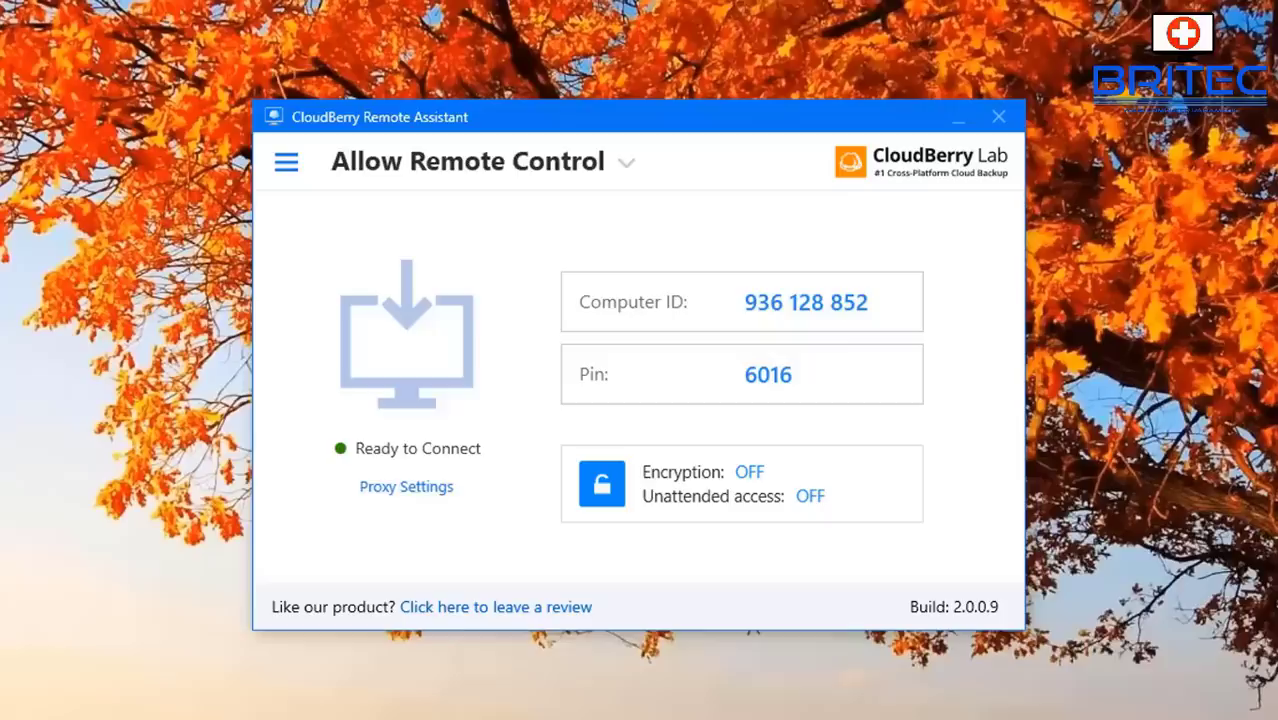
Look over the assistant's side menu and close it.
left_click(286, 162)
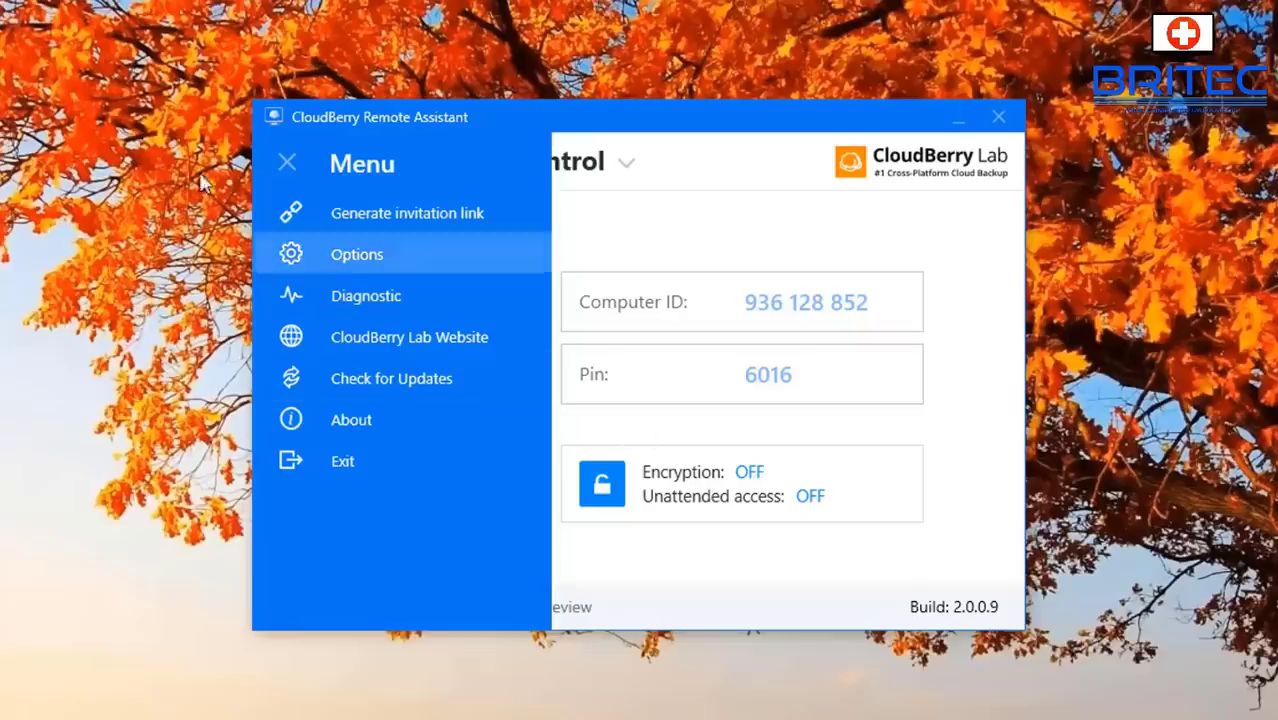
left_click(613, 214)
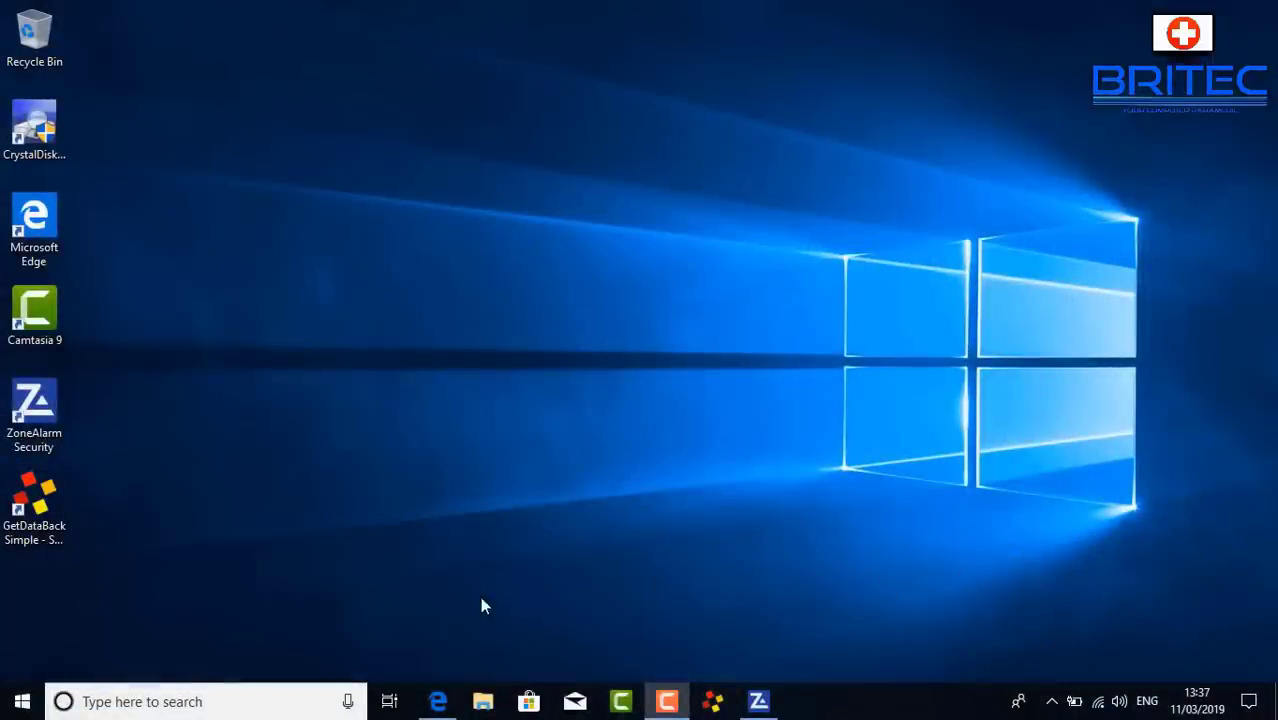
Download Remote Assistant Quick Support in Edge and run it from the download bar.
left_click(437, 701)
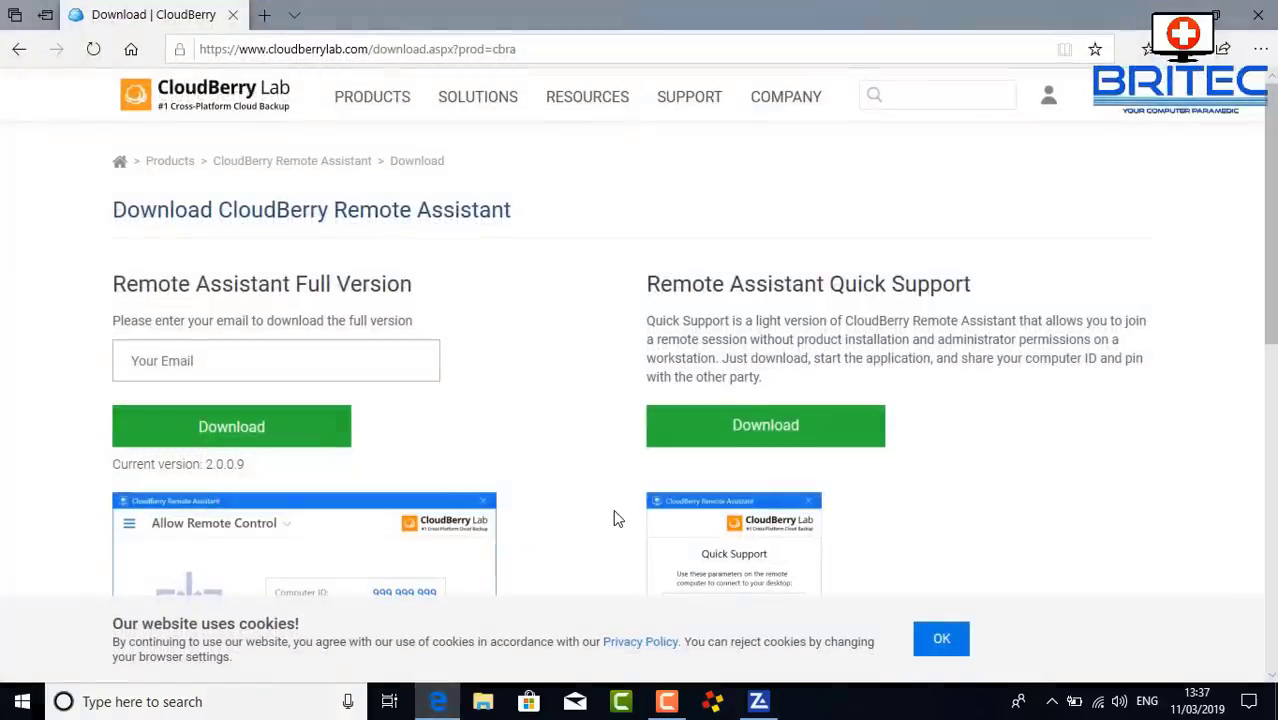
left_click(745, 440)
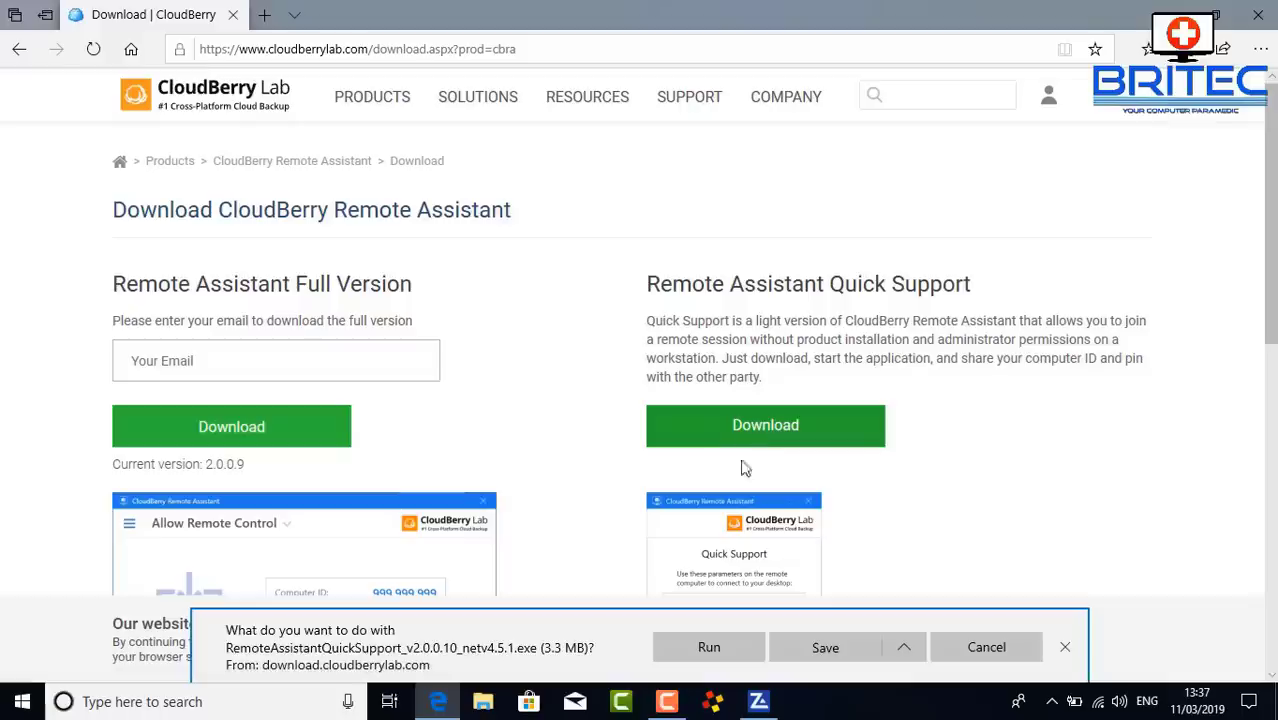
left_click(680, 658)
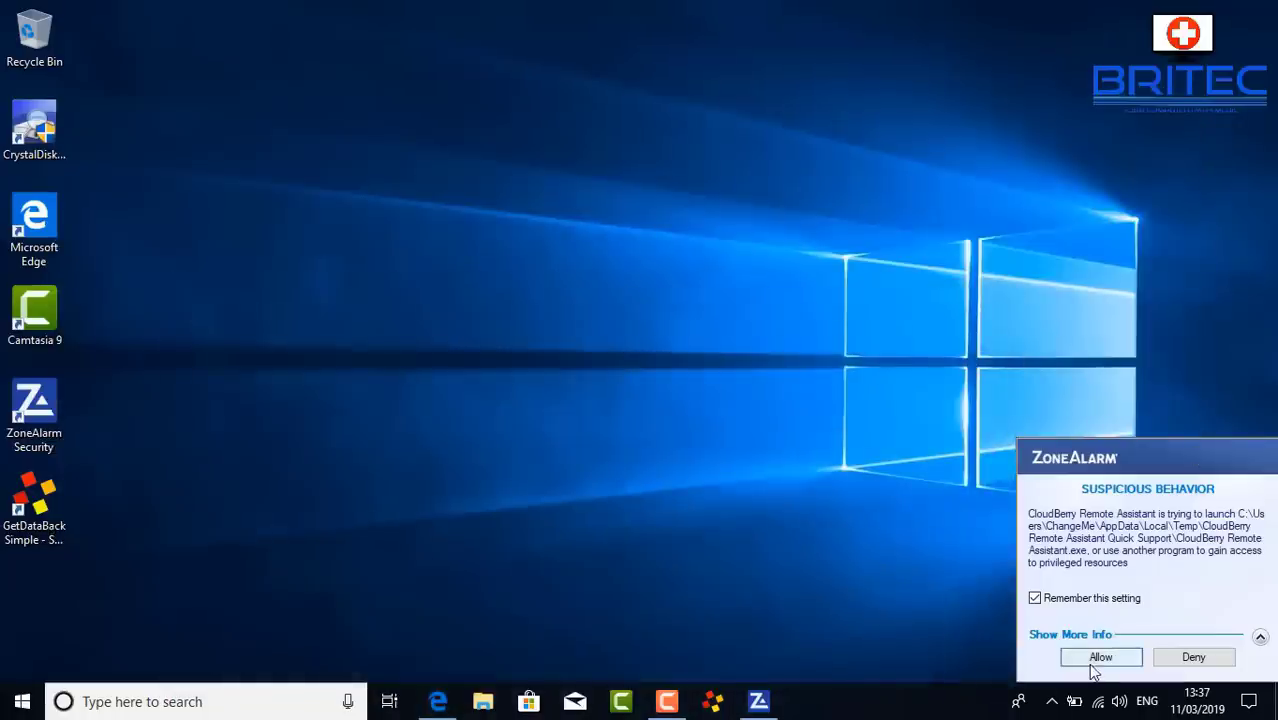
Allow Quick Support past the ZoneAlarm alert and dismiss the MSP Voice ad panel.
left_click(1099, 658)
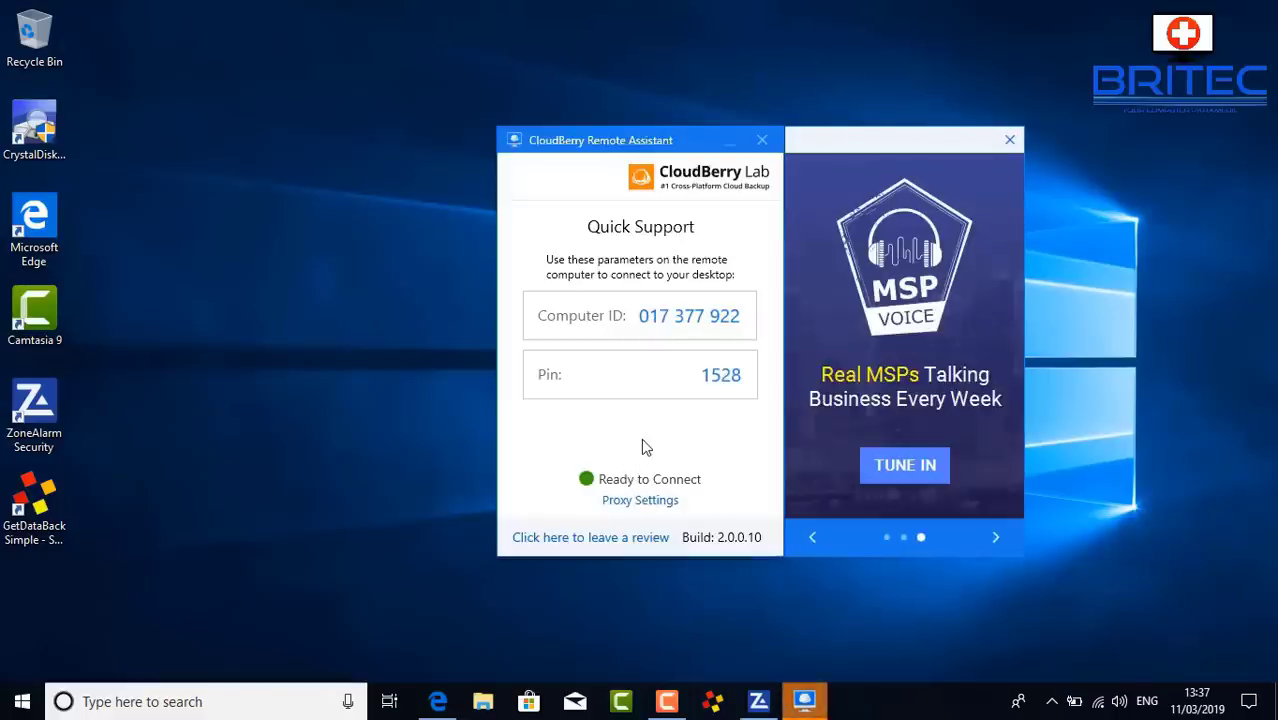
left_click(1010, 141)
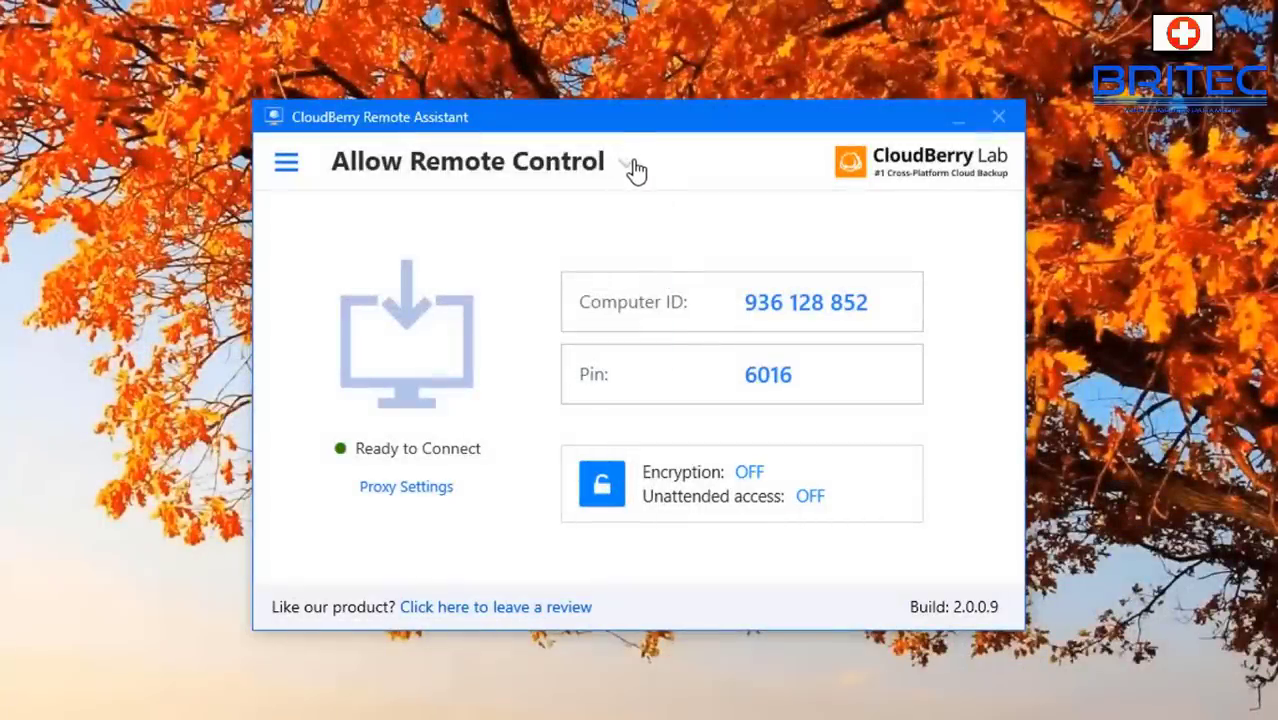
Switch to Control Remote Computer mode and enter the remote computer's ID.
left_click(636, 171)
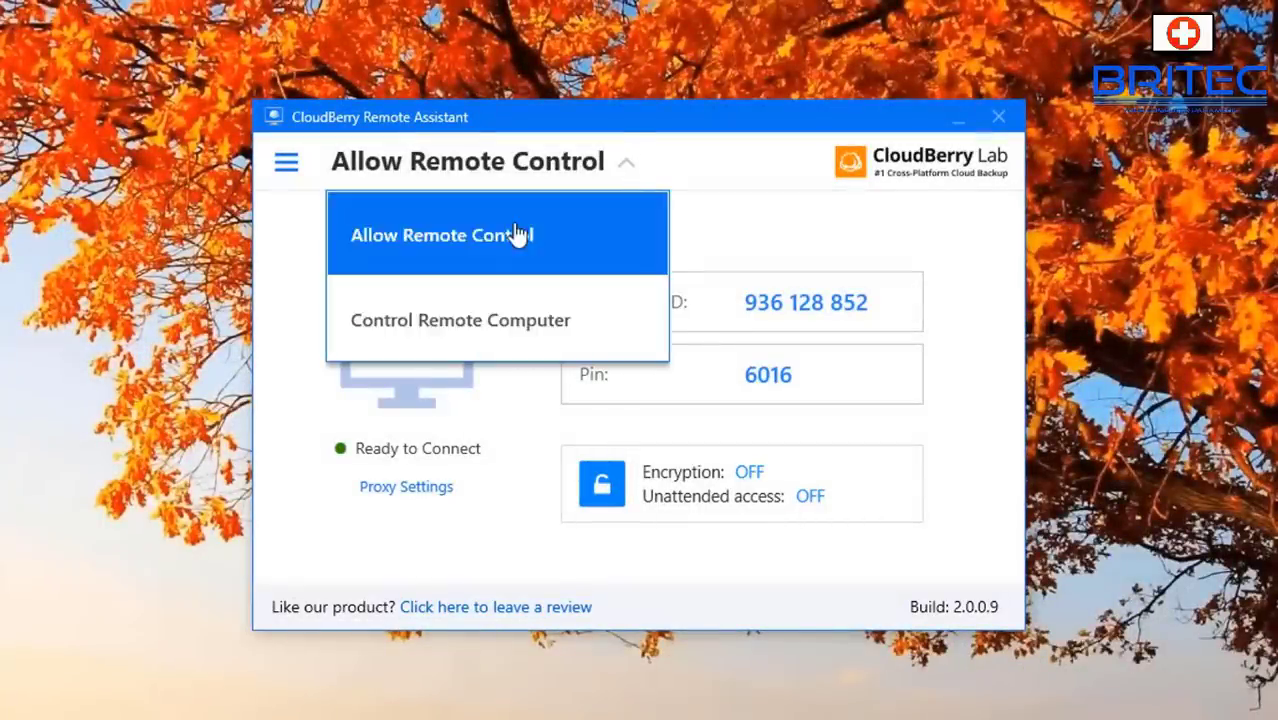
left_click(529, 340)
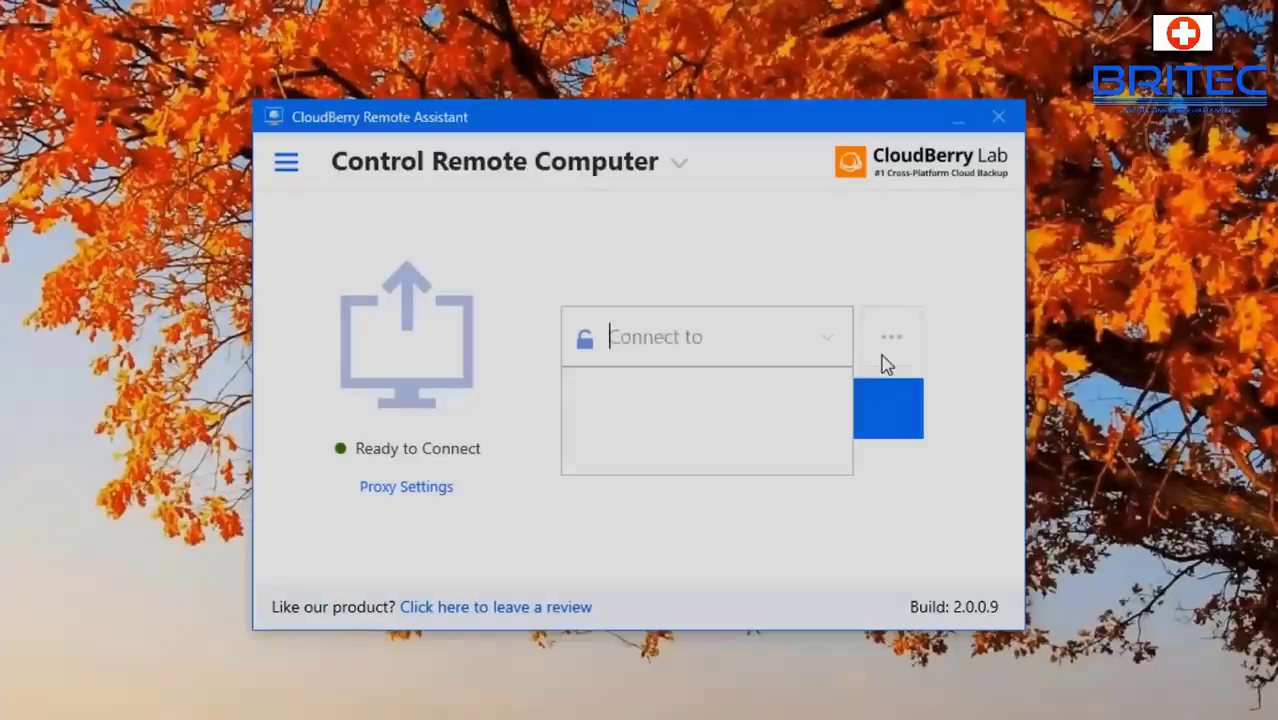
type("01")
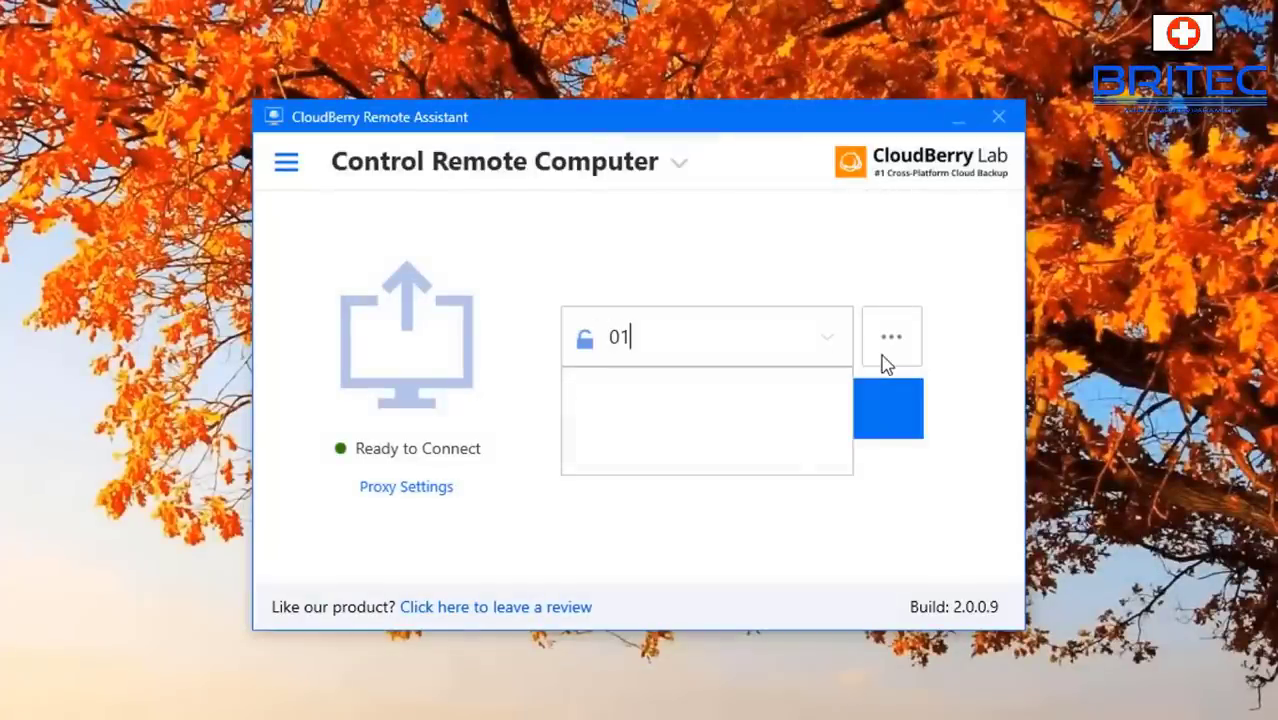
type("73779")
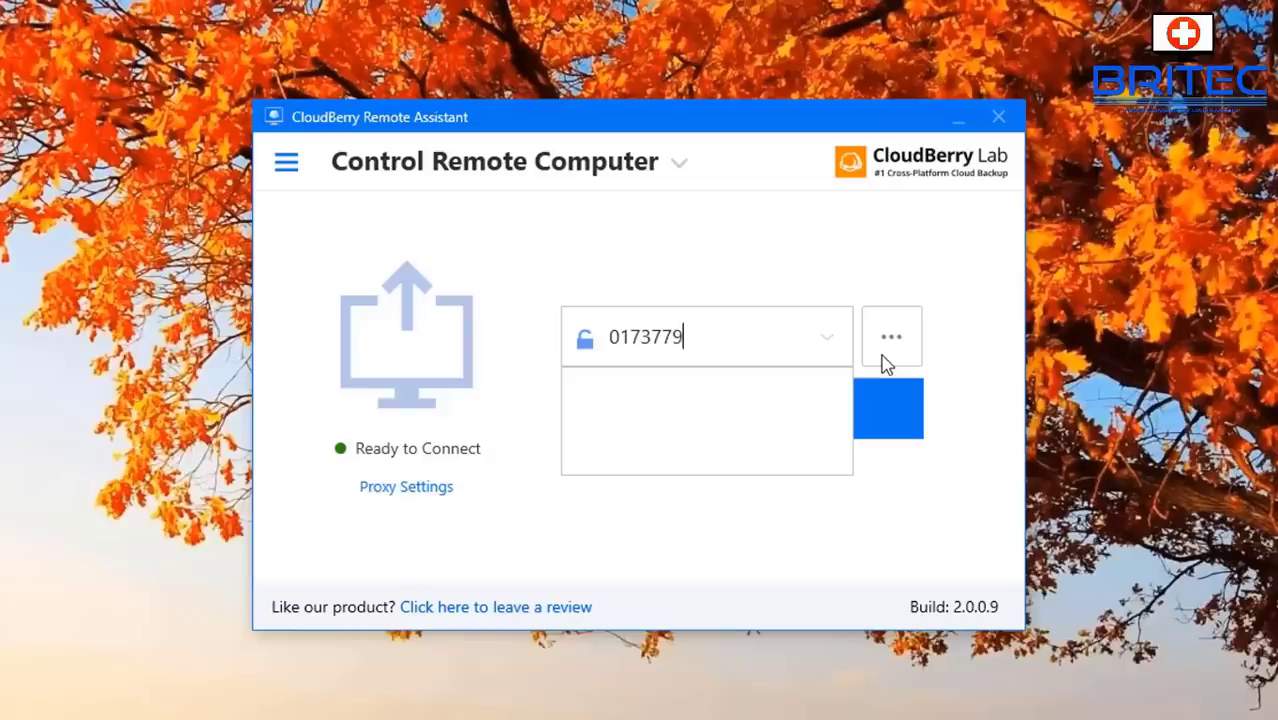
type("22")
left_click(857, 266)
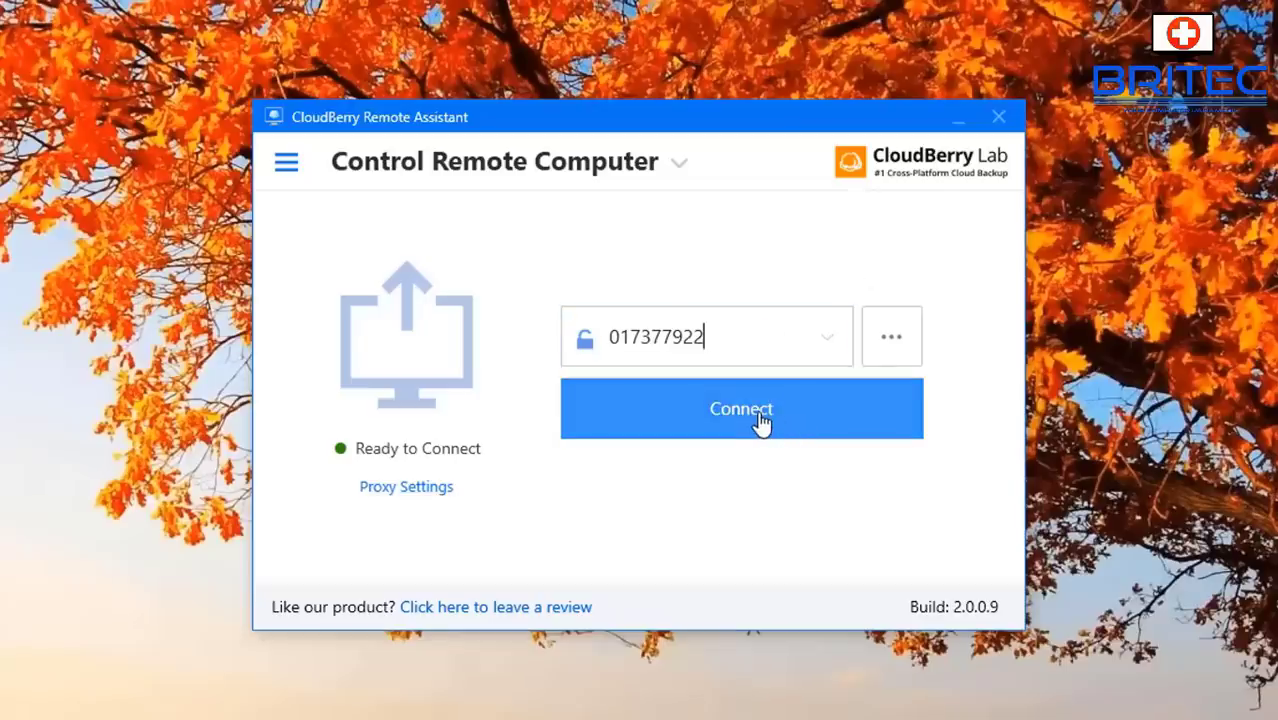
Leave the outgoing security settings unchanged and connect to the remote computer.
left_click(895, 345)
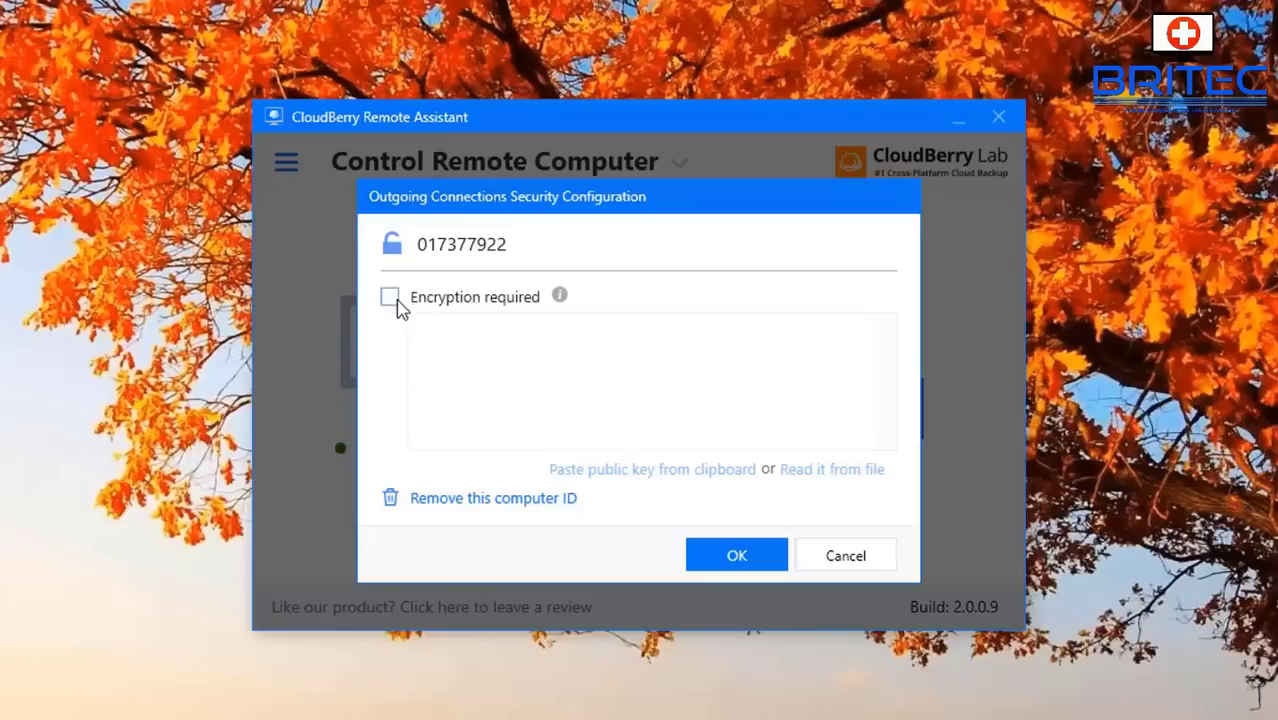
left_click(855, 566)
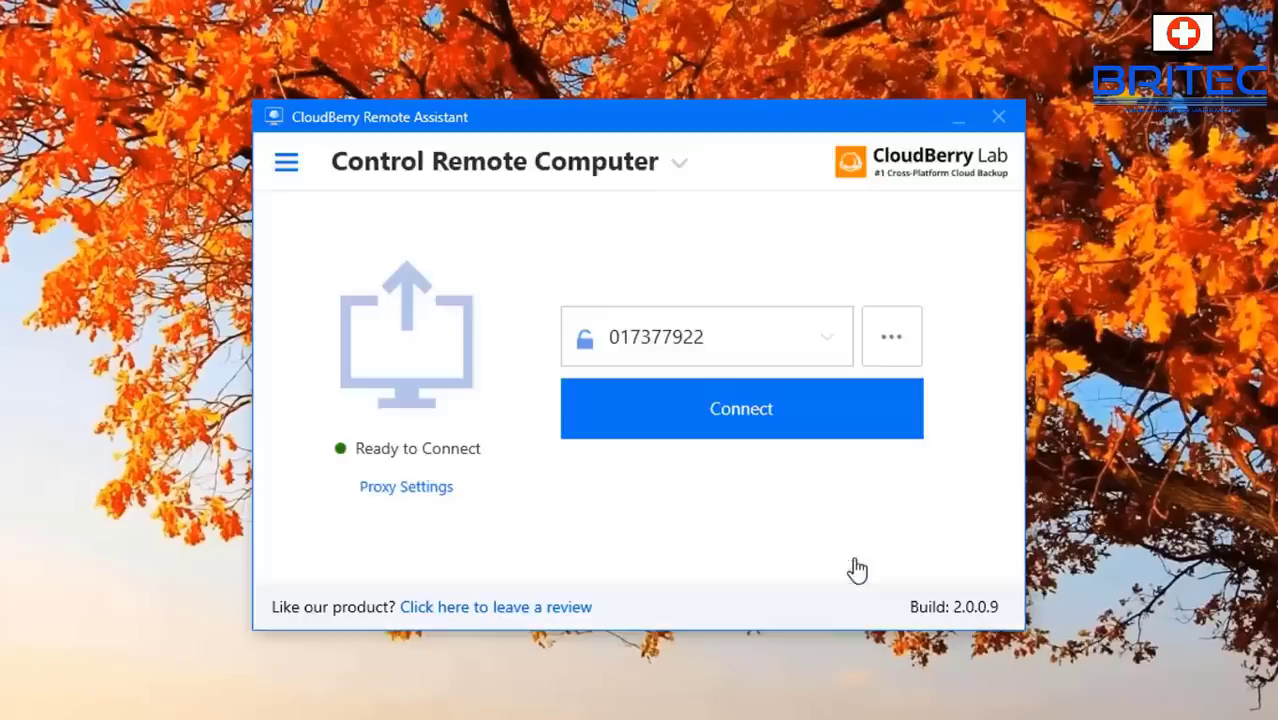
left_click(728, 419)
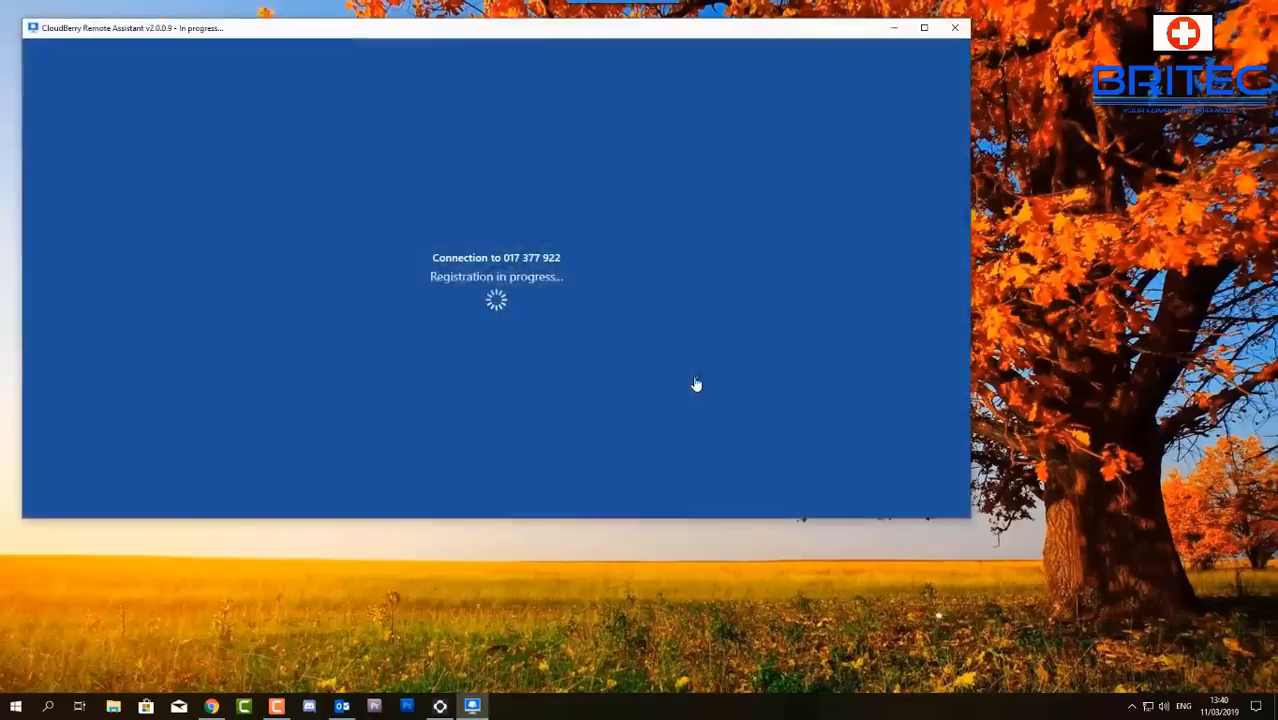
Enter the remote computer's PIN to bring up its desktop under full control.
left_click_drag(495, 42, 608, 108)
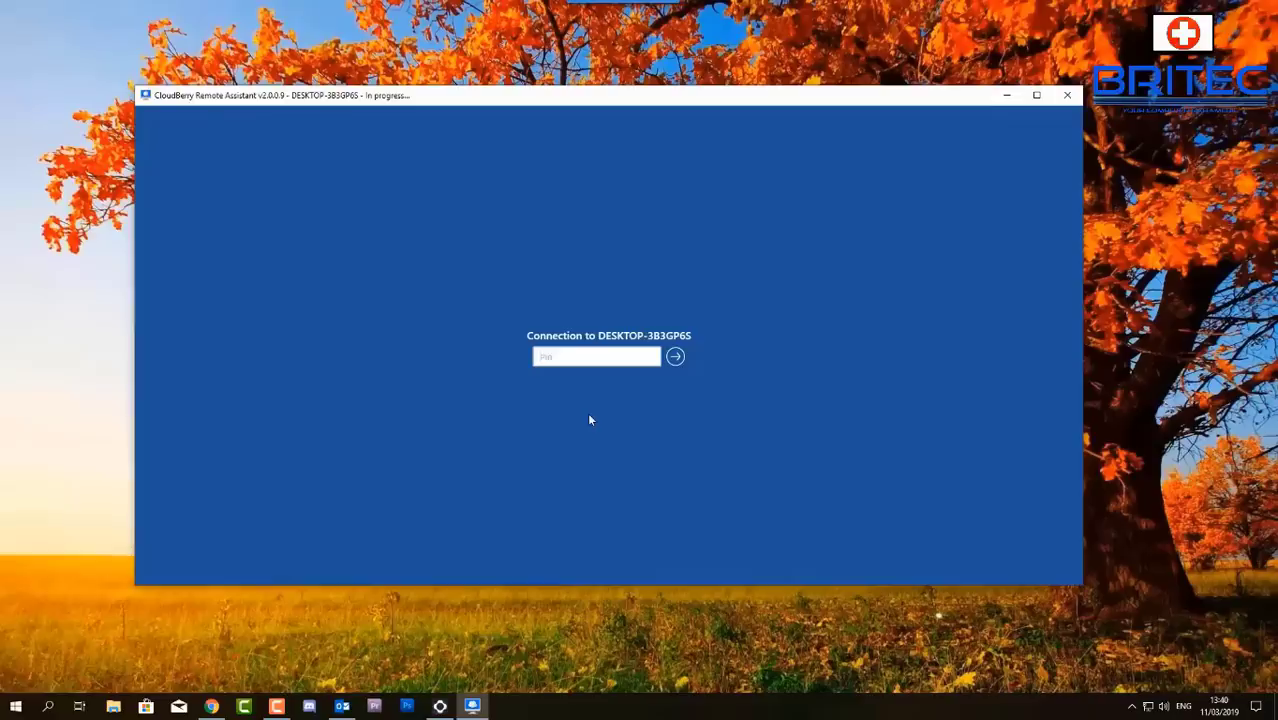
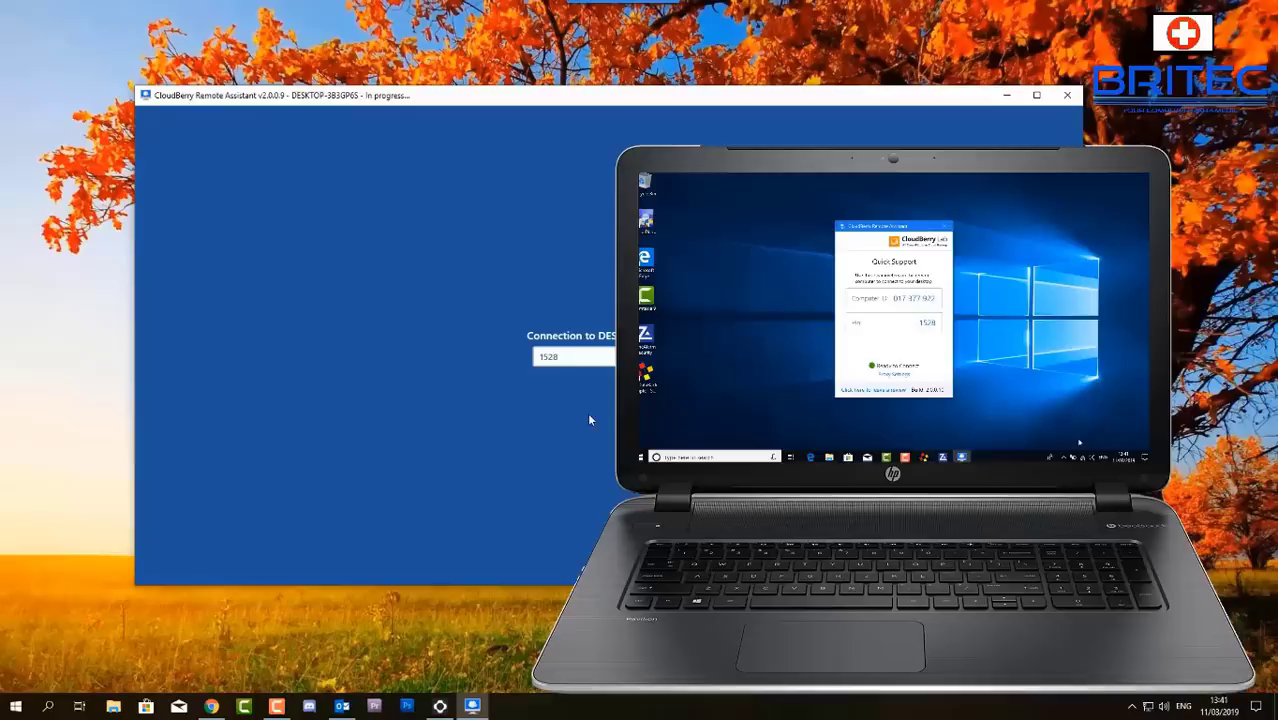
key("Return")
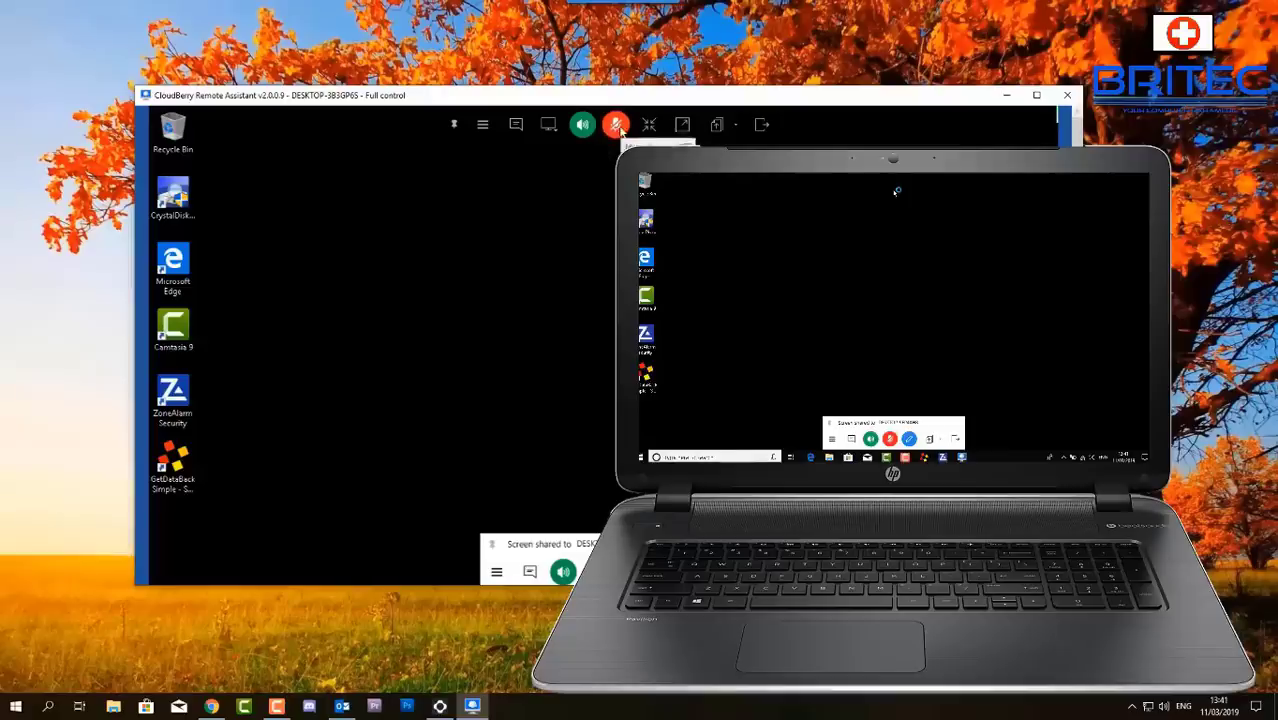
Open the chat, send 'hi this is a test' to the remote laptop, and close the chat window.
left_click(519, 133)
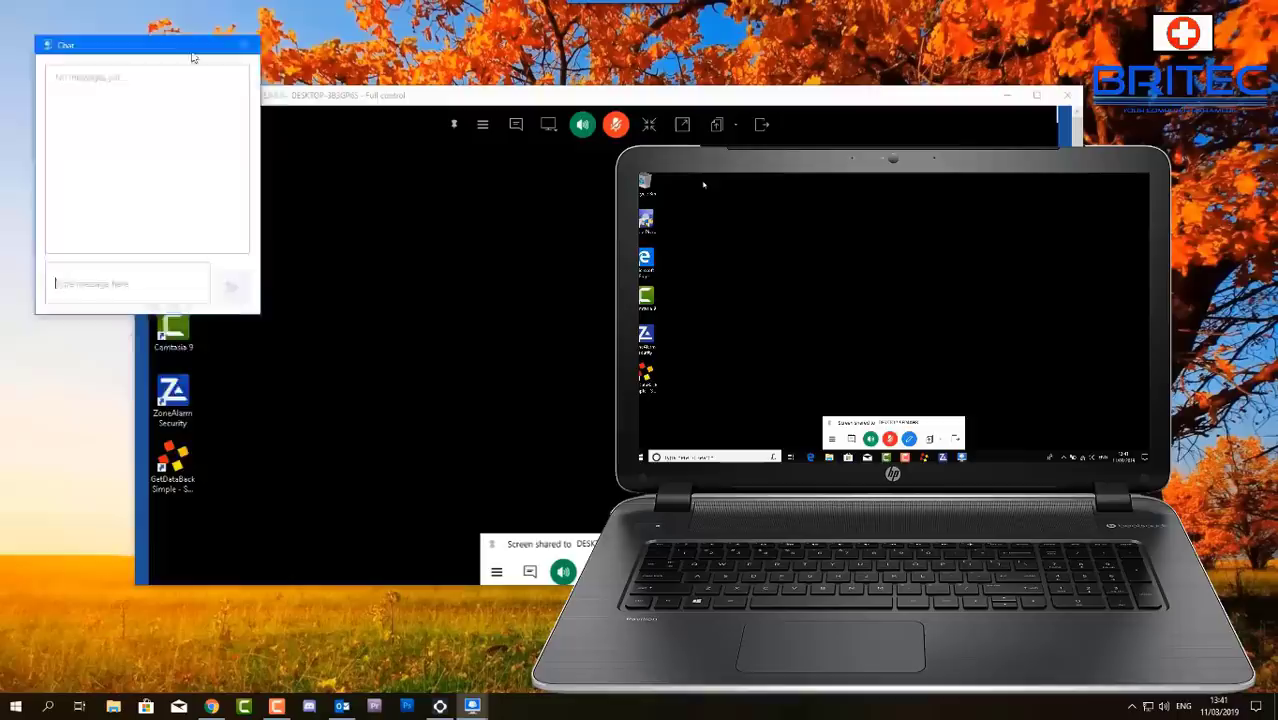
left_click_drag(183, 45, 615, 204)
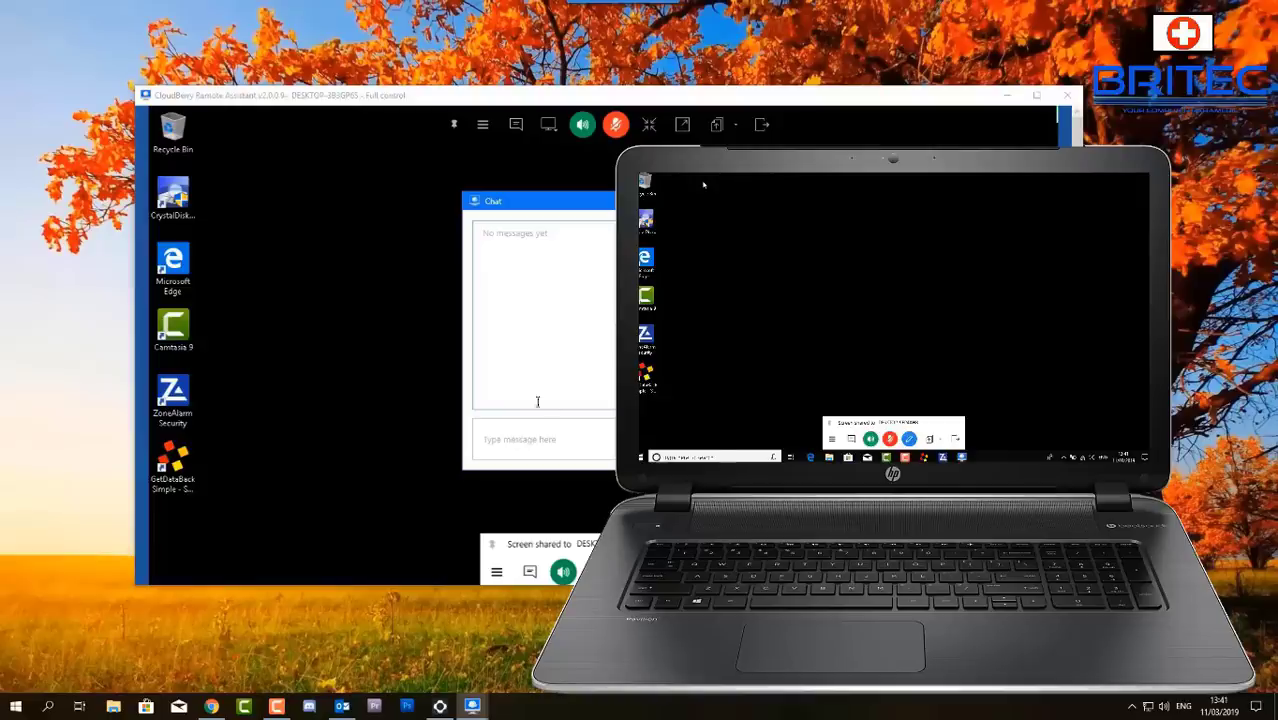
left_click(533, 432)
type("h")
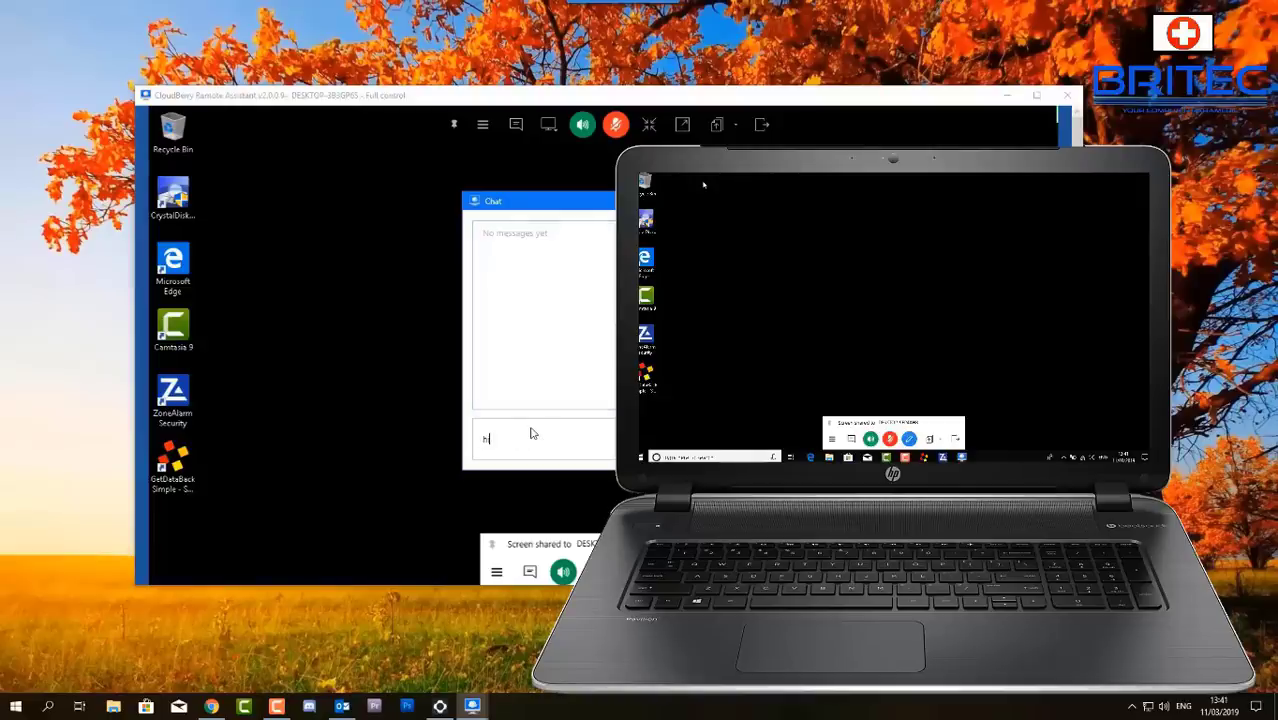
type("i this is a test")
key("Return")
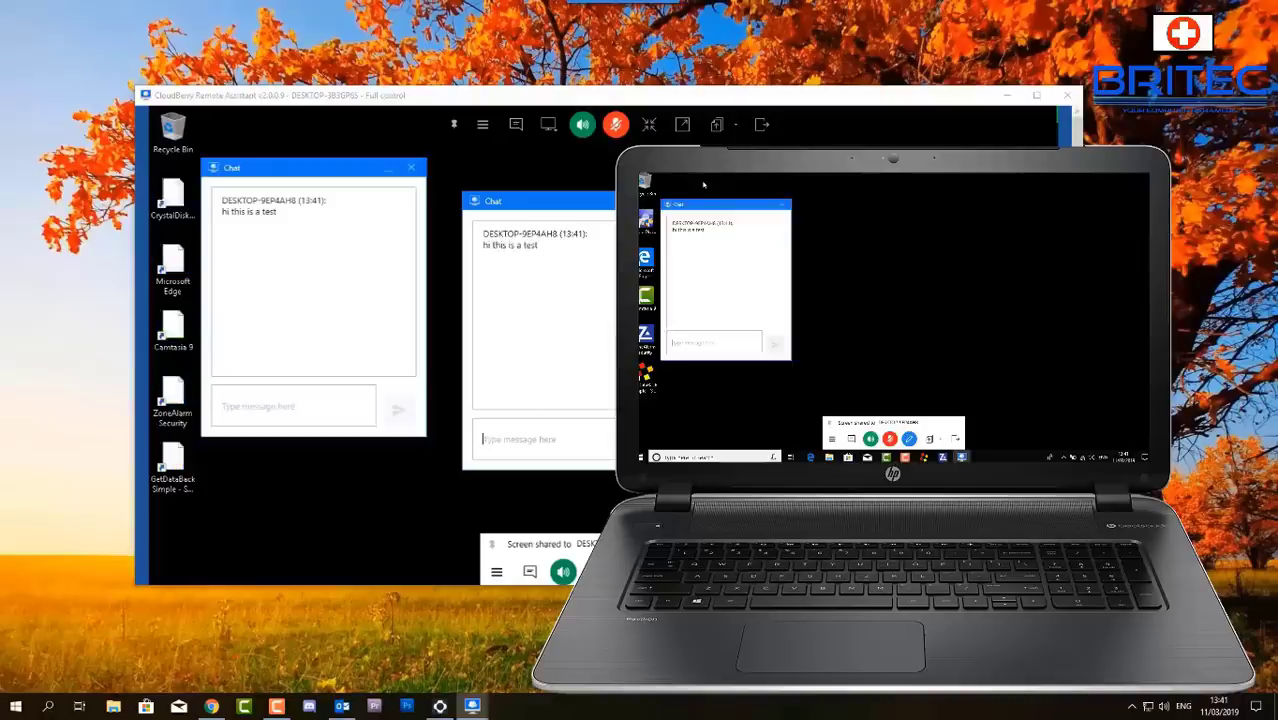
left_click(410, 166)
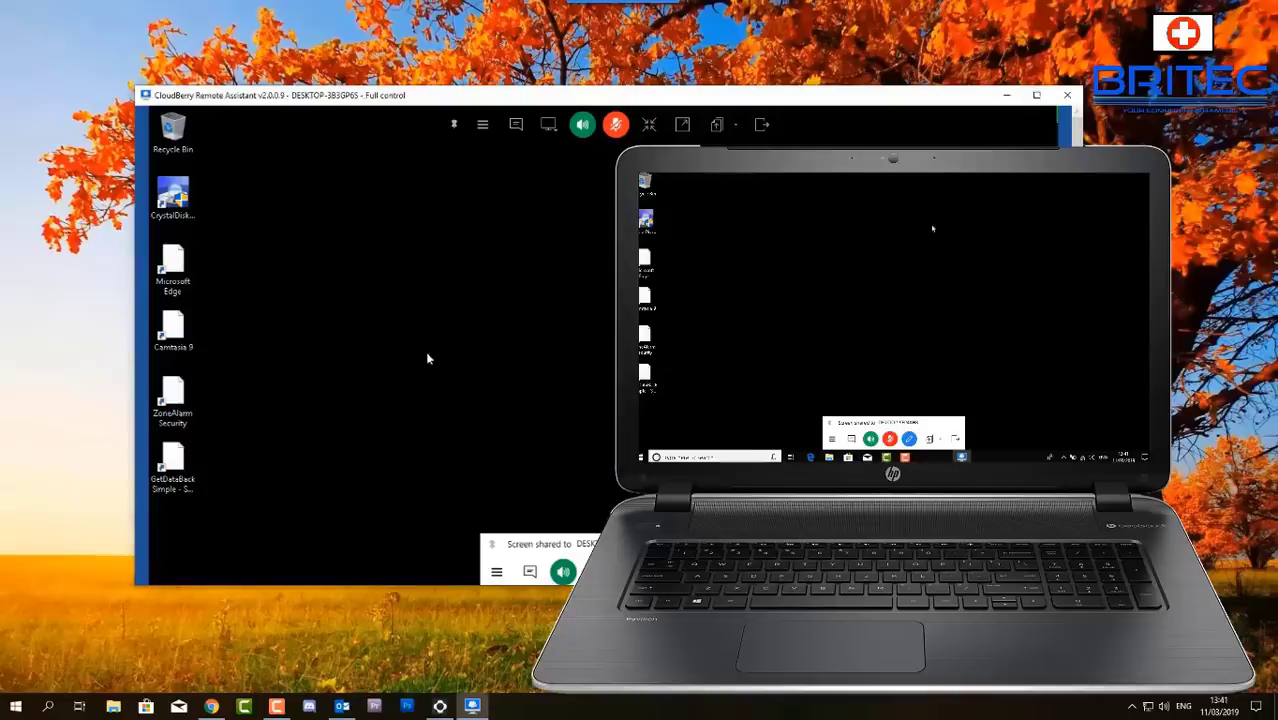
left_click(484, 130)
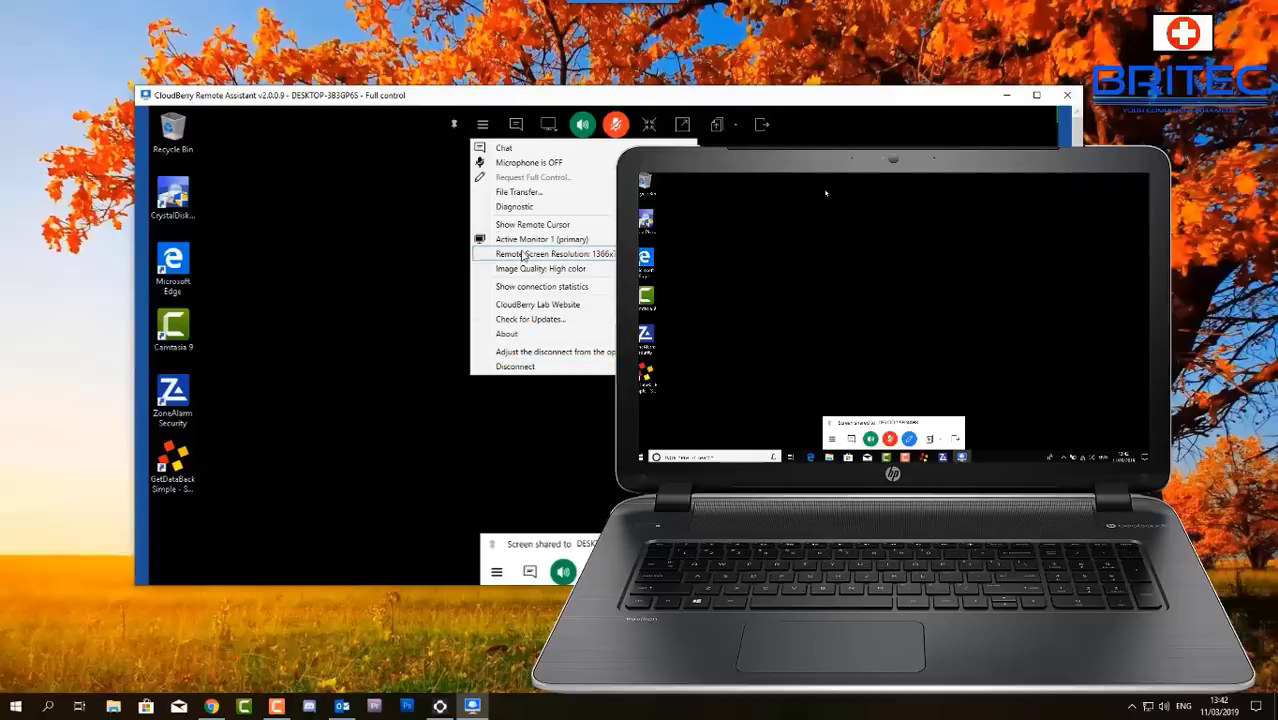
left_click(532, 196)
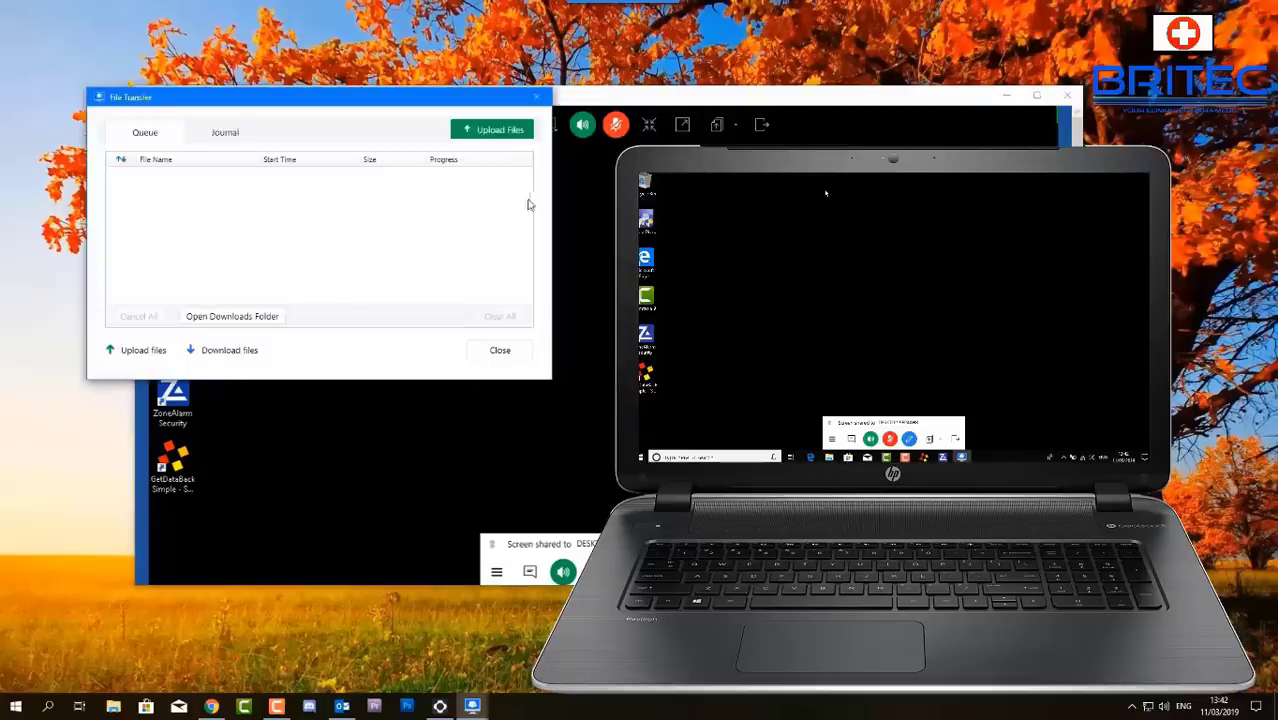
left_click_drag(373, 98, 644, 209)
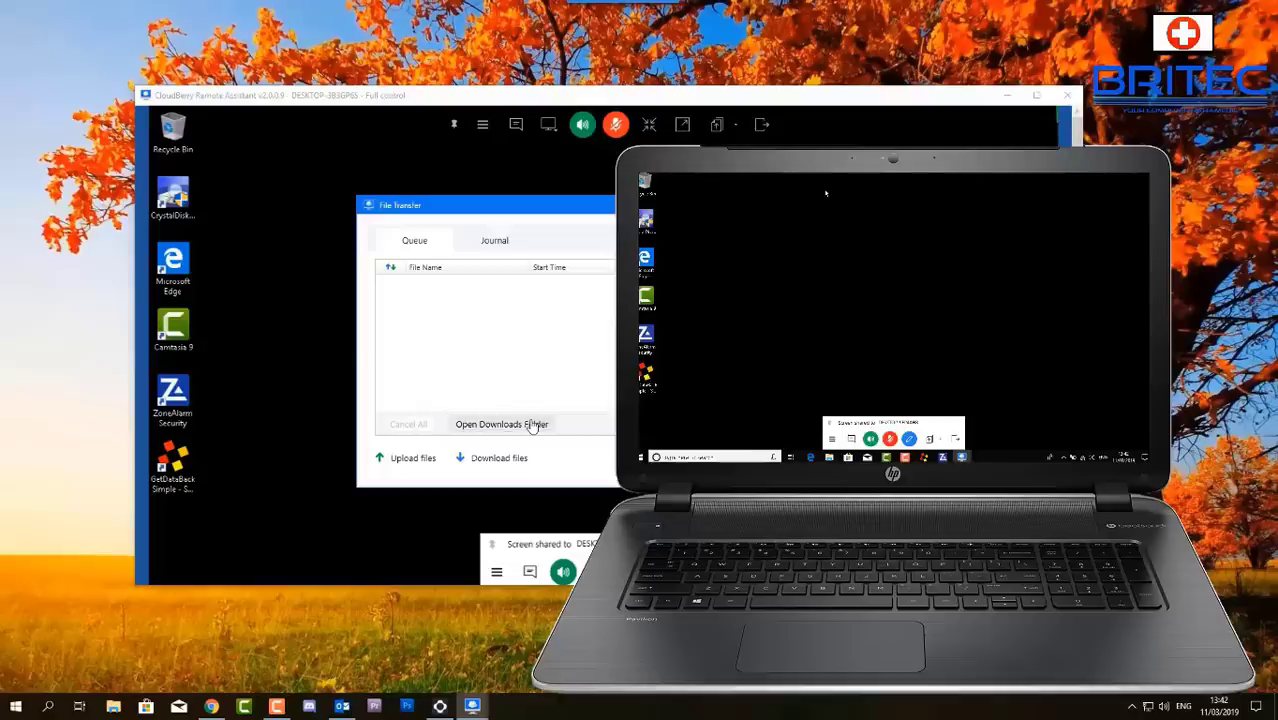
left_click(502, 246)
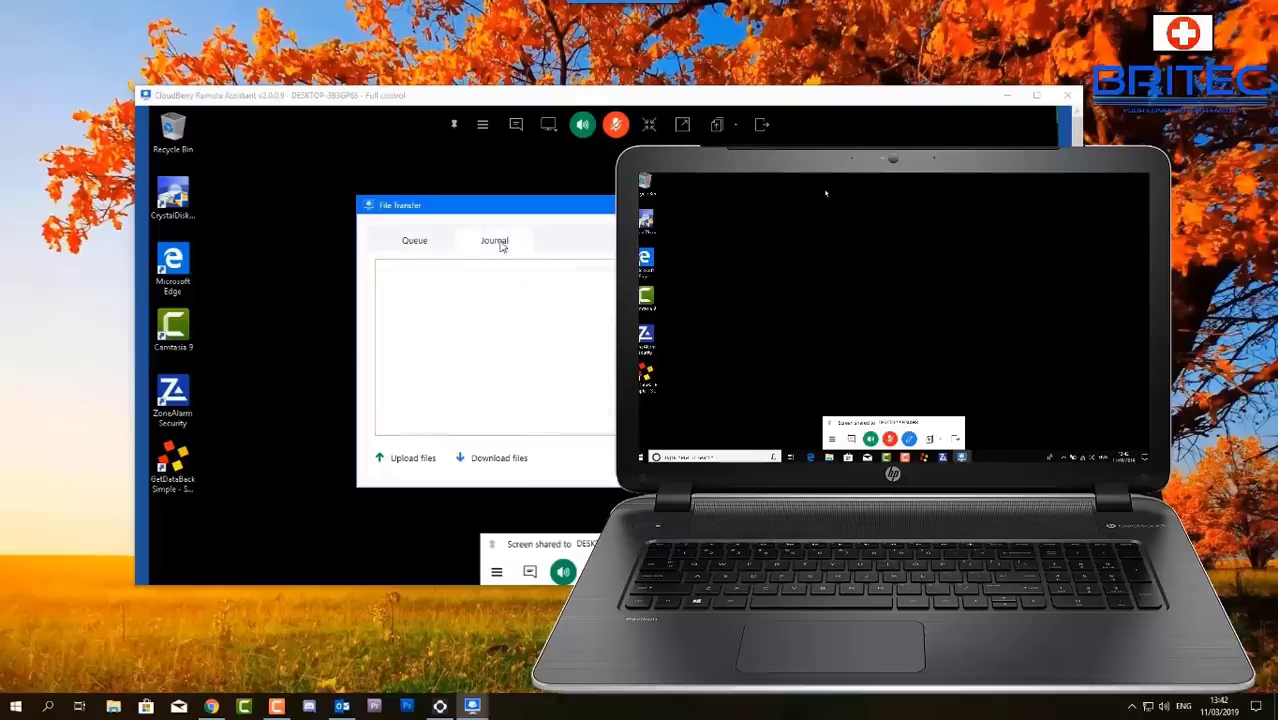
left_click(415, 242)
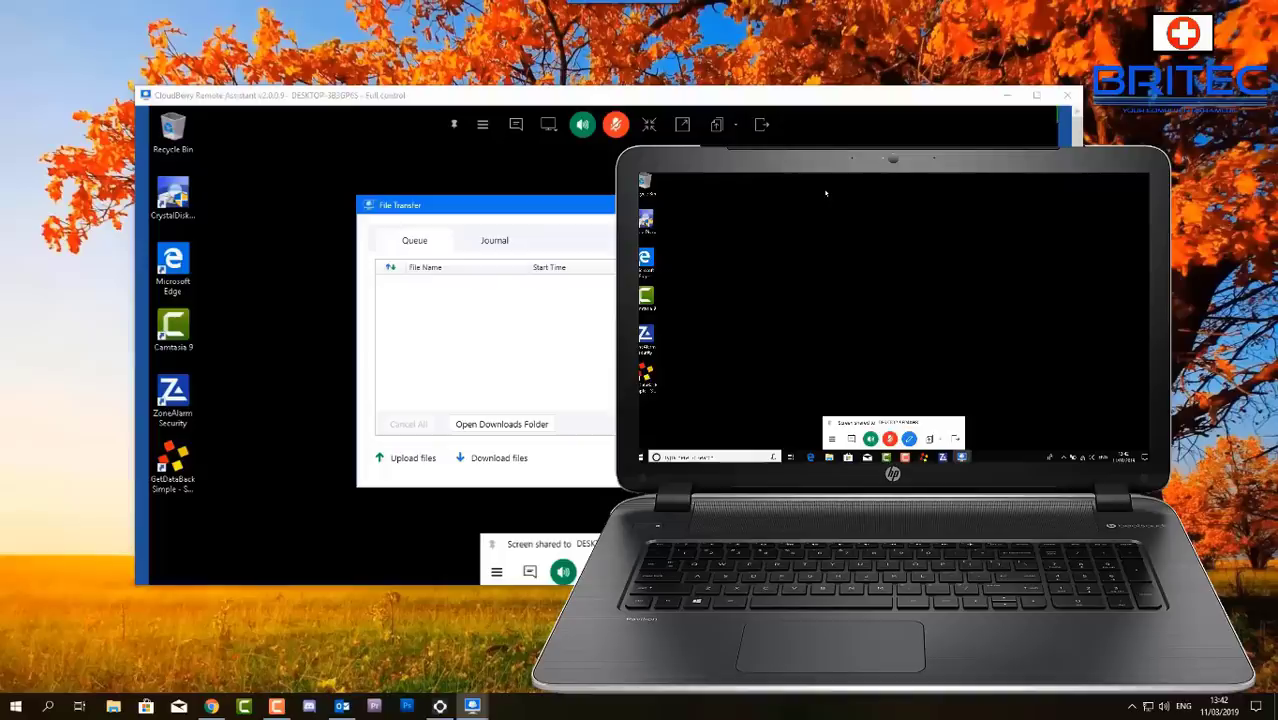
left_click(700, 205)
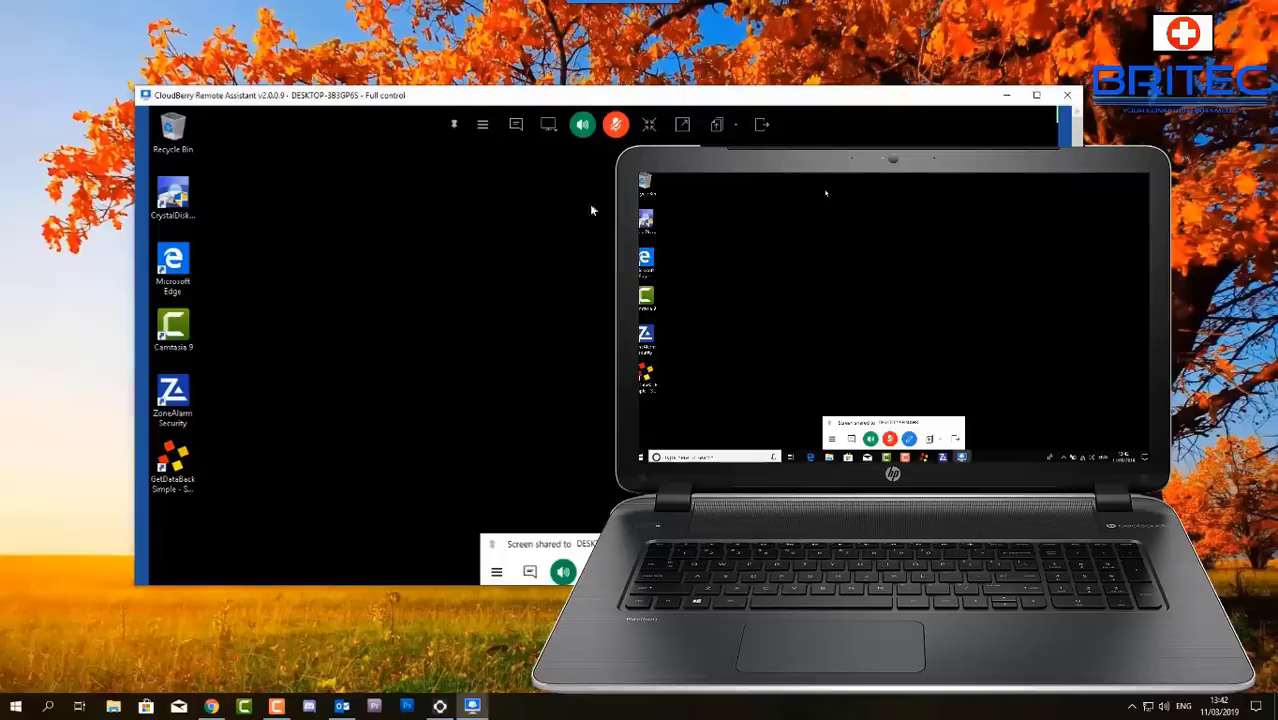
Switch the remote view to fit-to-window and back to original scale, then disconnect the session.
left_click(650, 125)
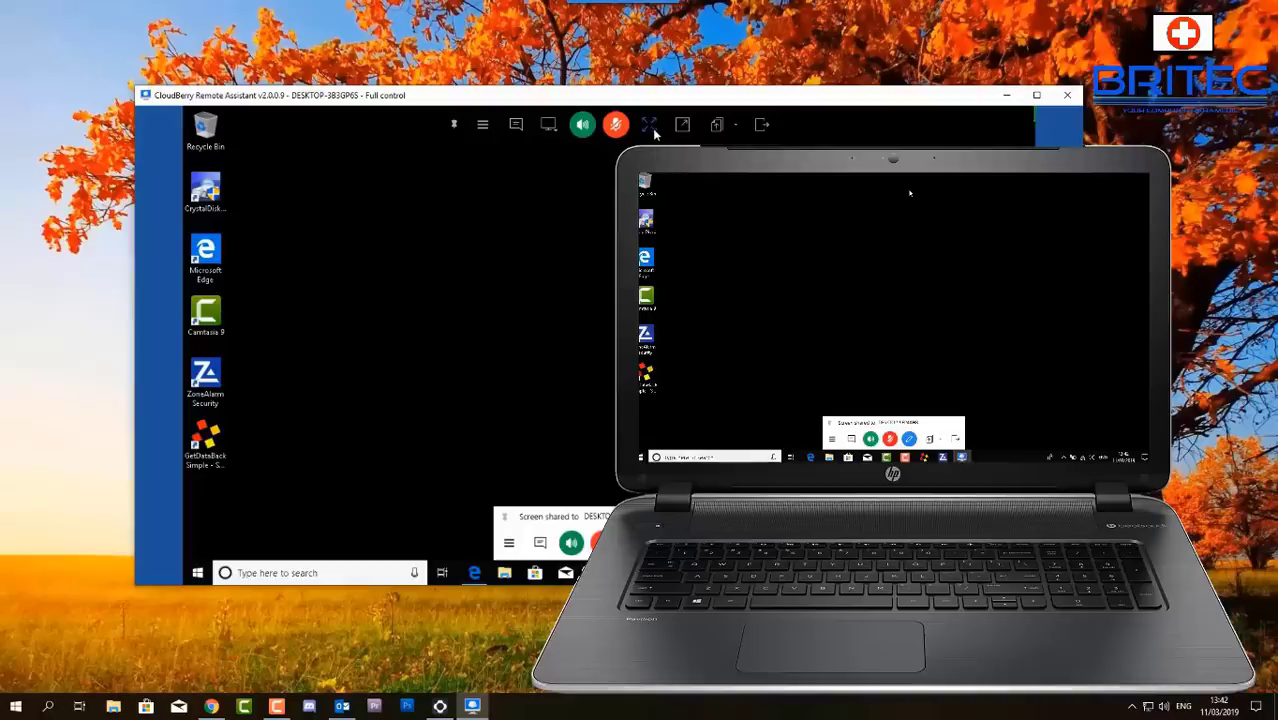
left_click(650, 125)
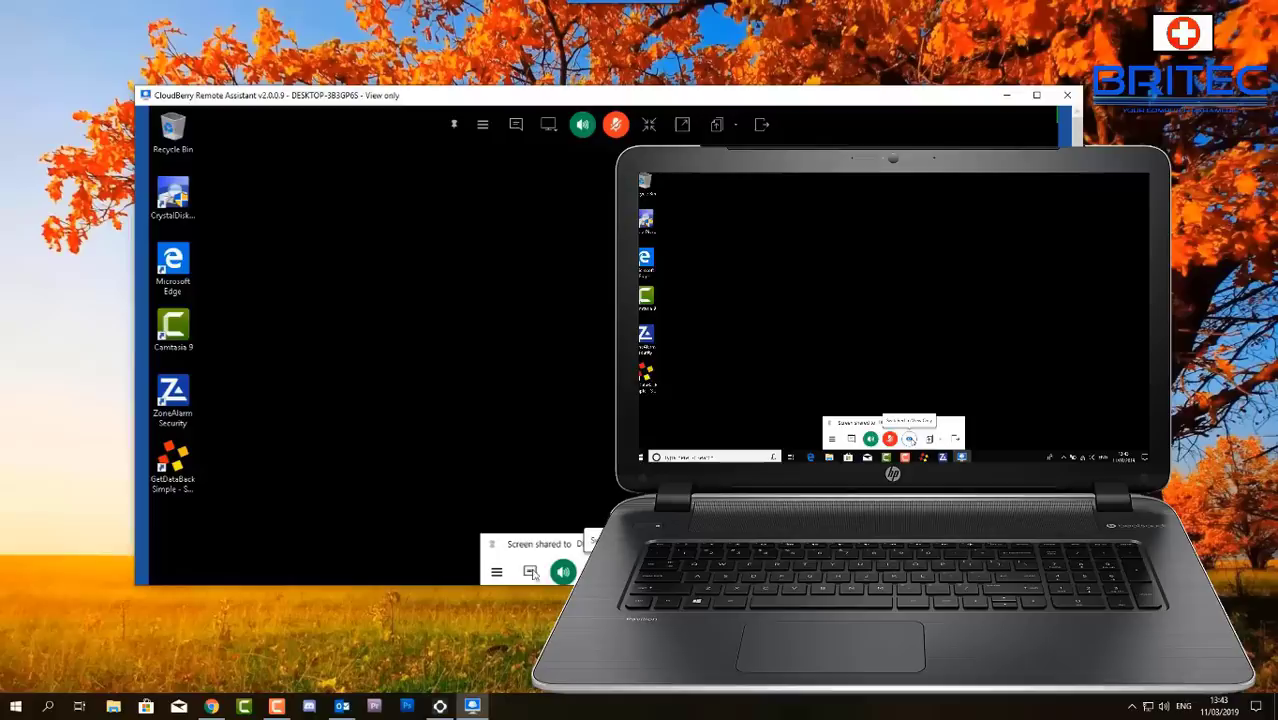
left_click(763, 128)
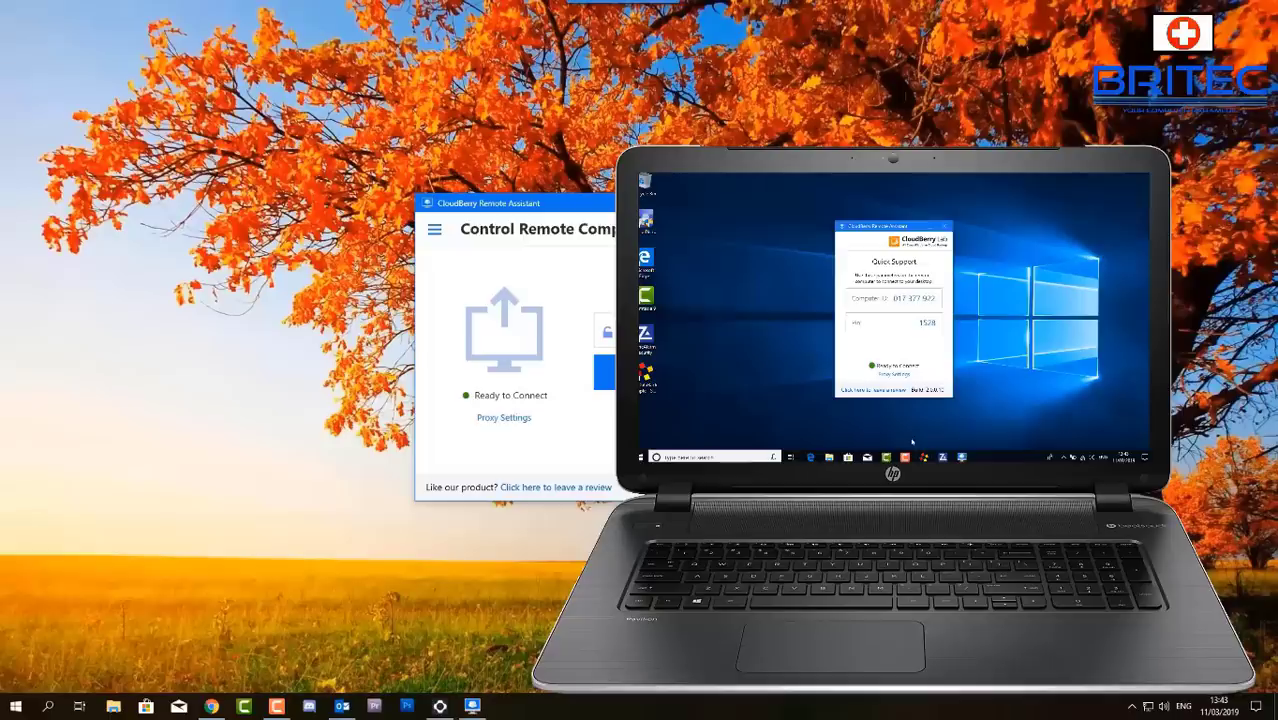
Close the local CloudBerry window with Alt+F4 and the laptop's Quick Support window.
key("alt+F4")
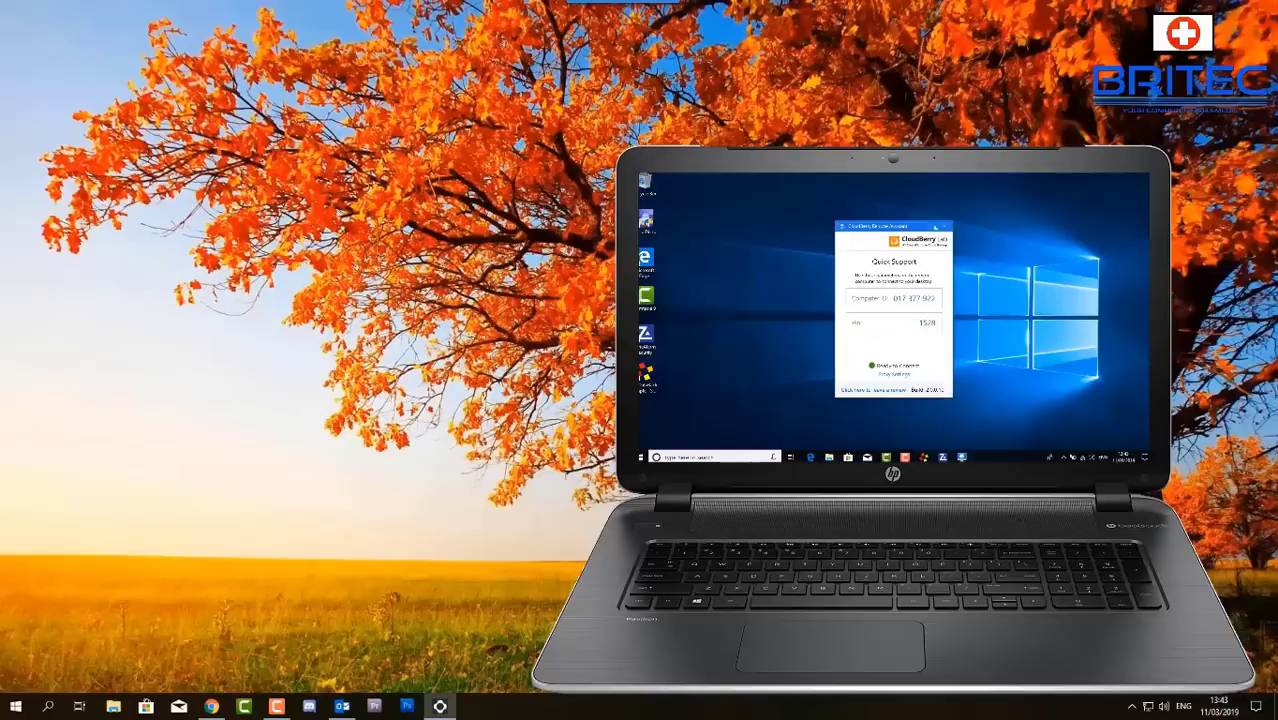
left_click(946, 227)
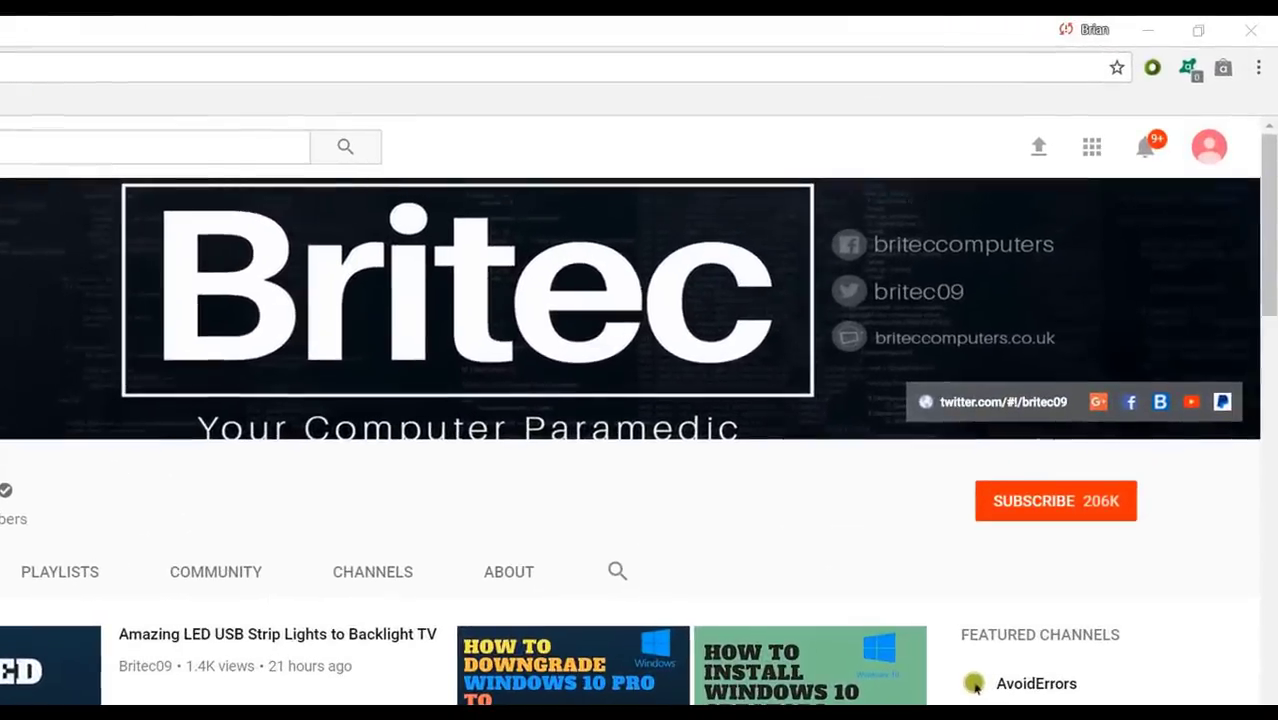
Subscribe to the Britec YouTube channel, now showing Subscribed 206K.
left_click(1071, 513)
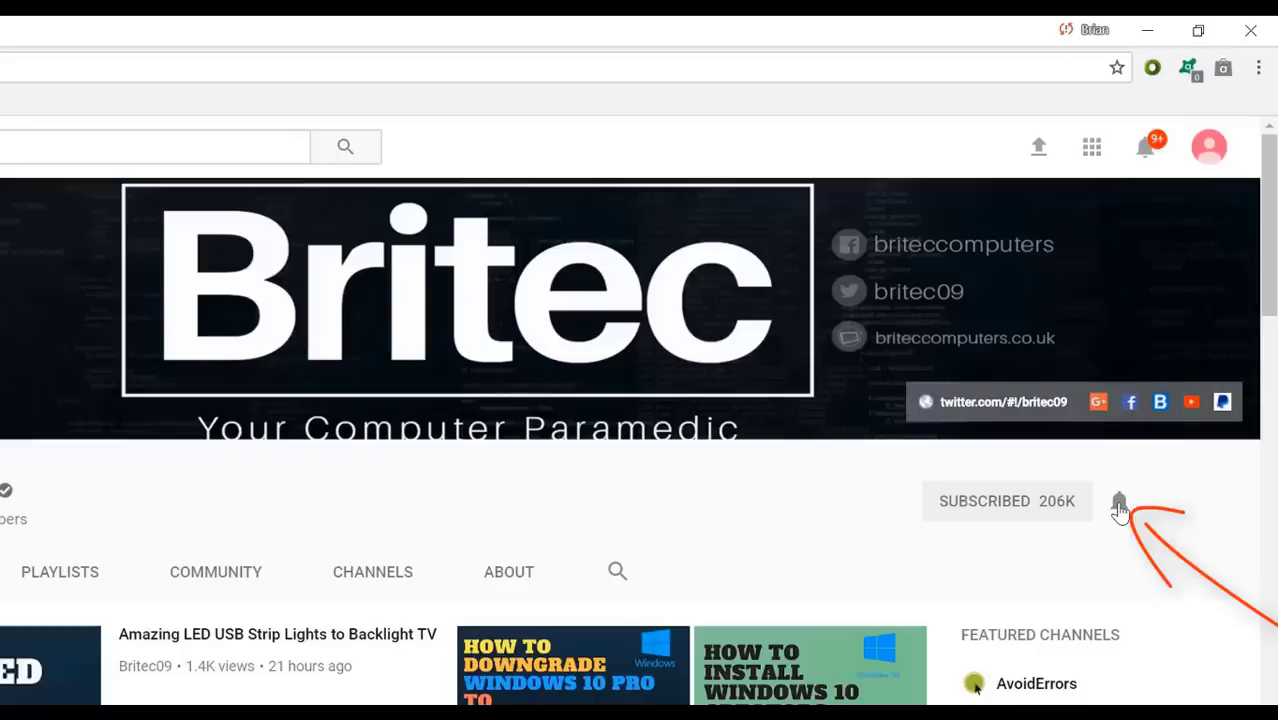